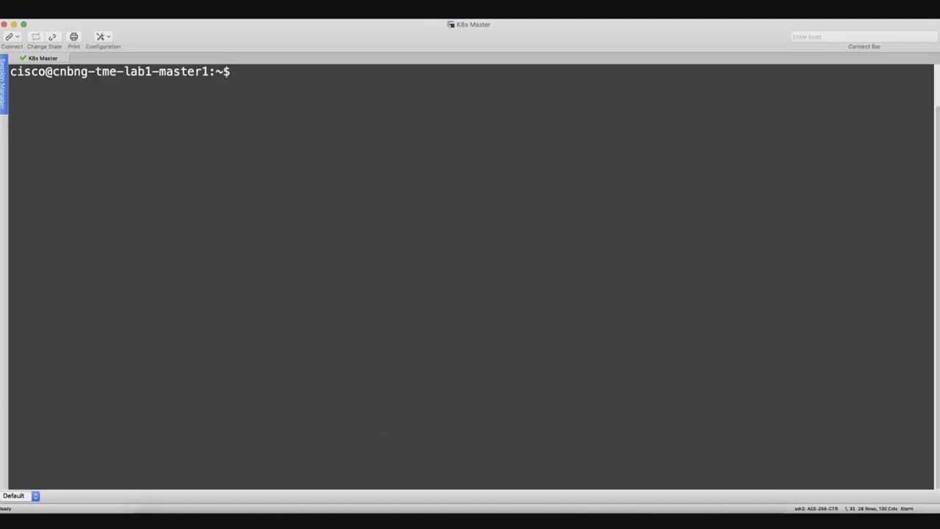
List namespaces with kubectl get ns --show-labels and highlight the bng-bng (smi-application=bng) and cee-global (smi-application=cee) labels.
type("kubectl g")
type("et ns --")
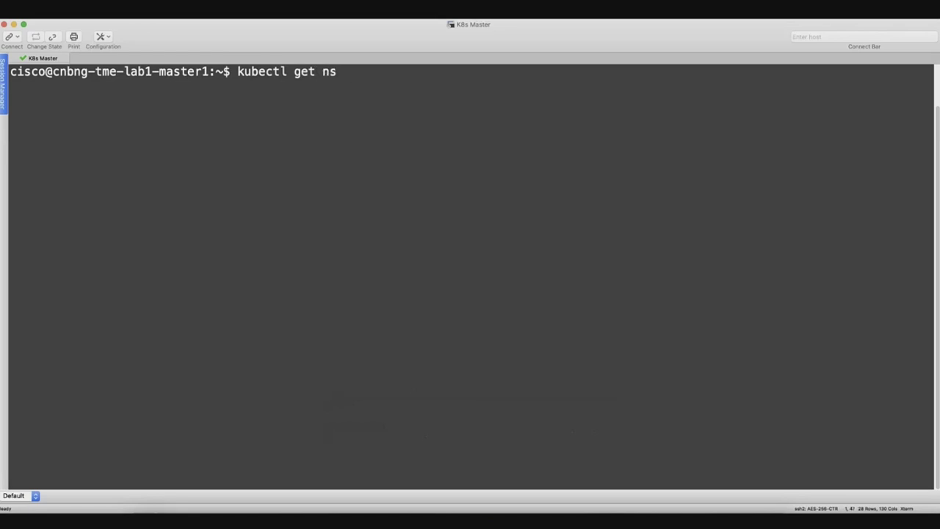
type("show")
type("-labels")
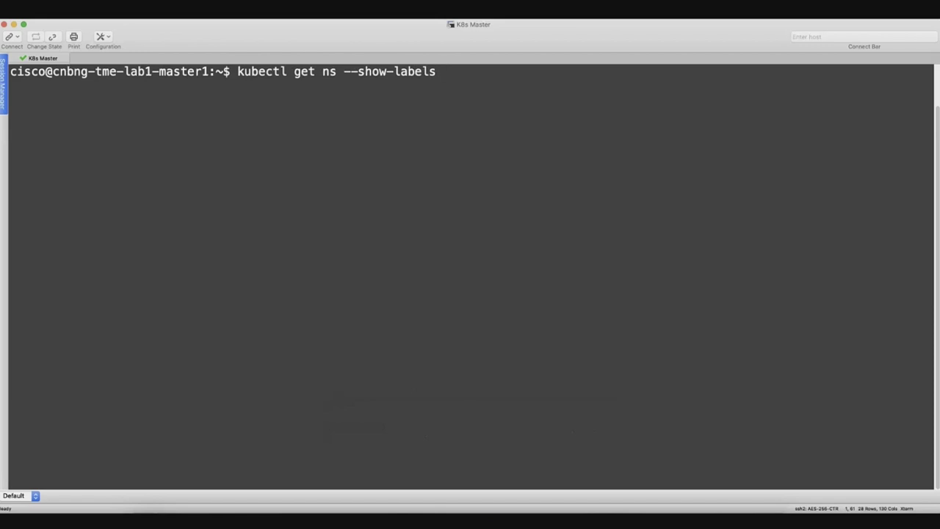
key("Return")
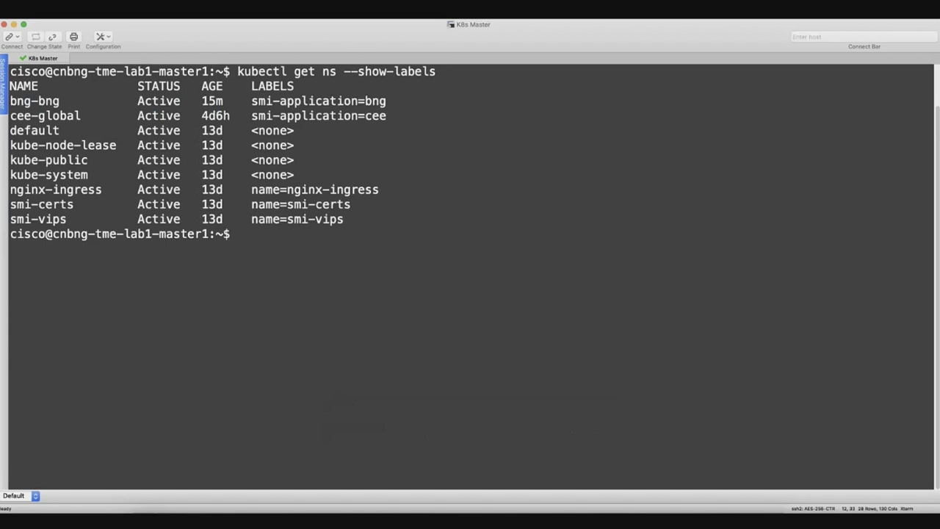
double_click(277, 115)
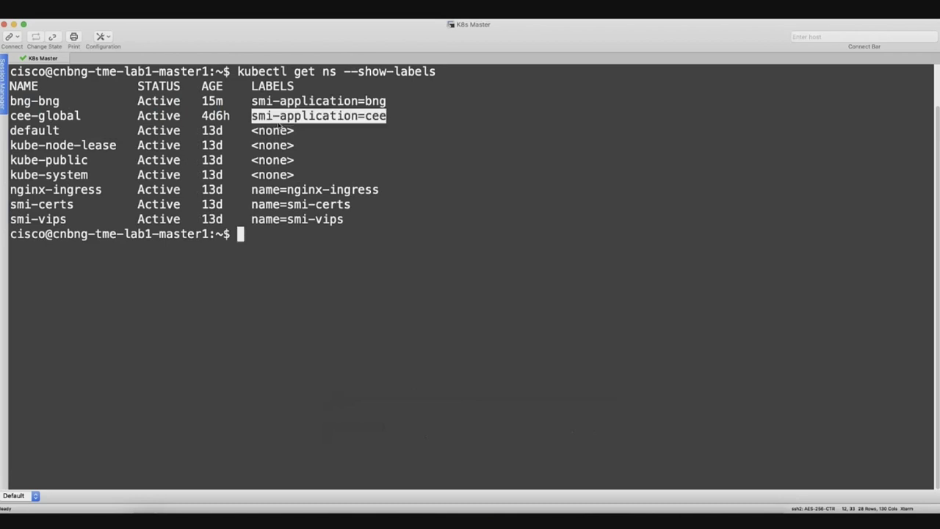
left_click(254, 100)
left_click_drag(254, 101, 384, 103)
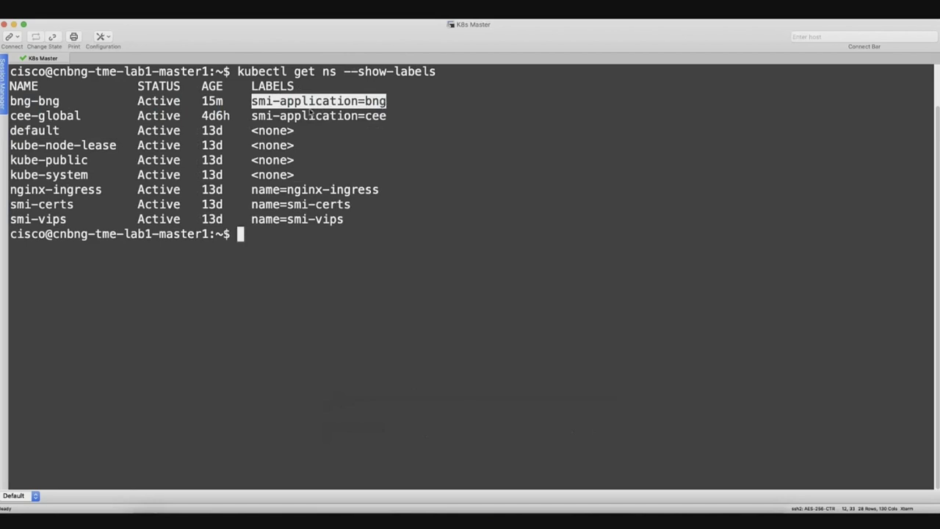
left_click_drag(252, 115, 387, 118)
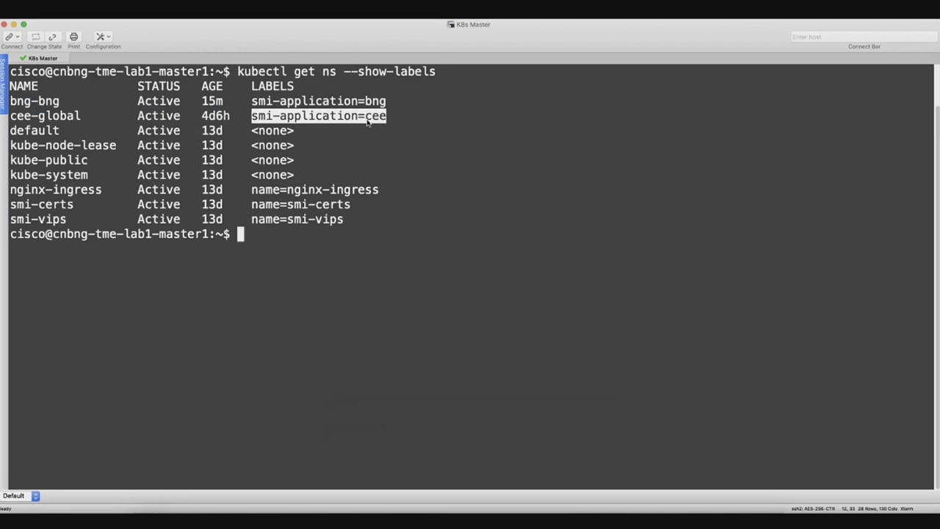
type("kubectl get pods -n bng-bng --sort-by=.status.startTime")
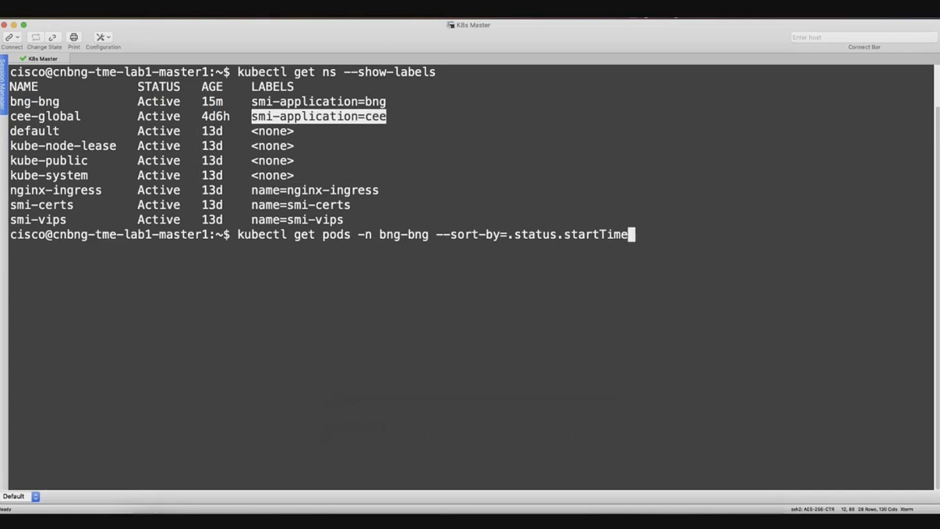
List the bng-bng pods sorted by start time and scroll to confirm each one is Running.
key("Return")
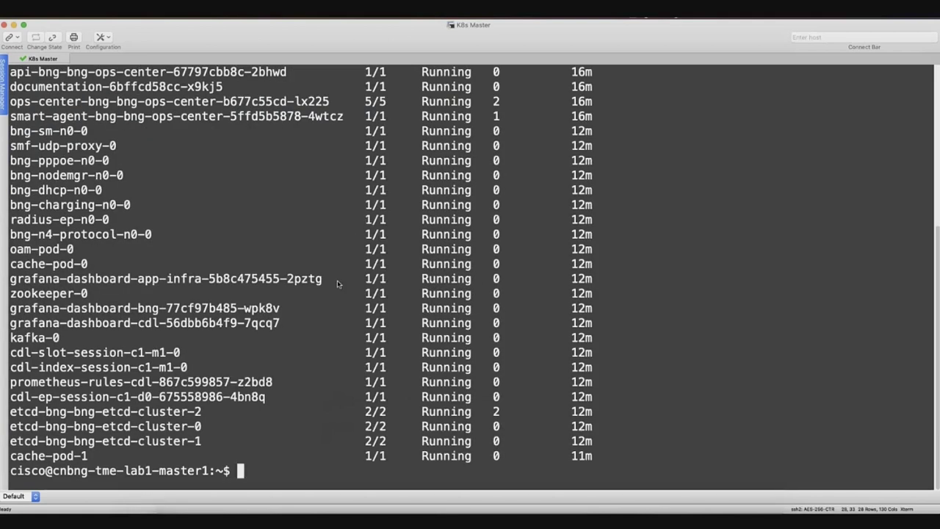
scroll(338, 284, "up", 2)
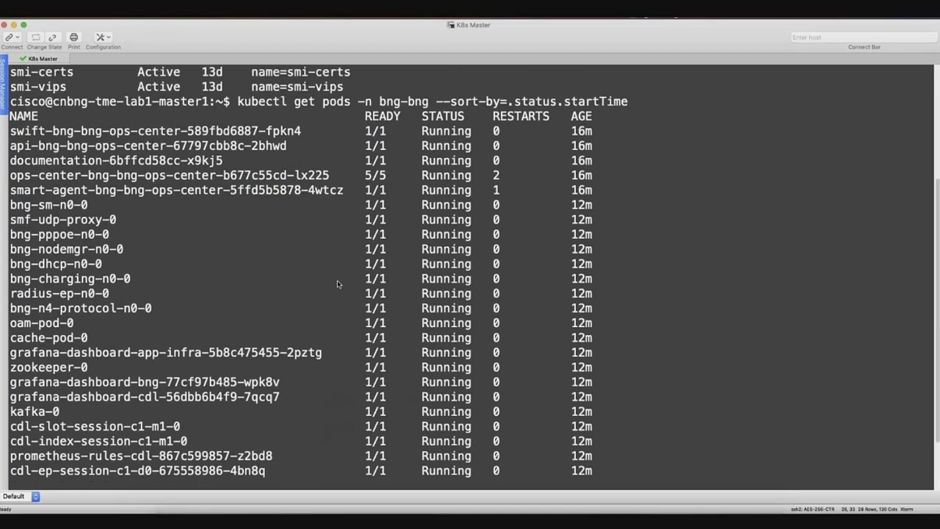
scroll(338, 284, "down", 2)
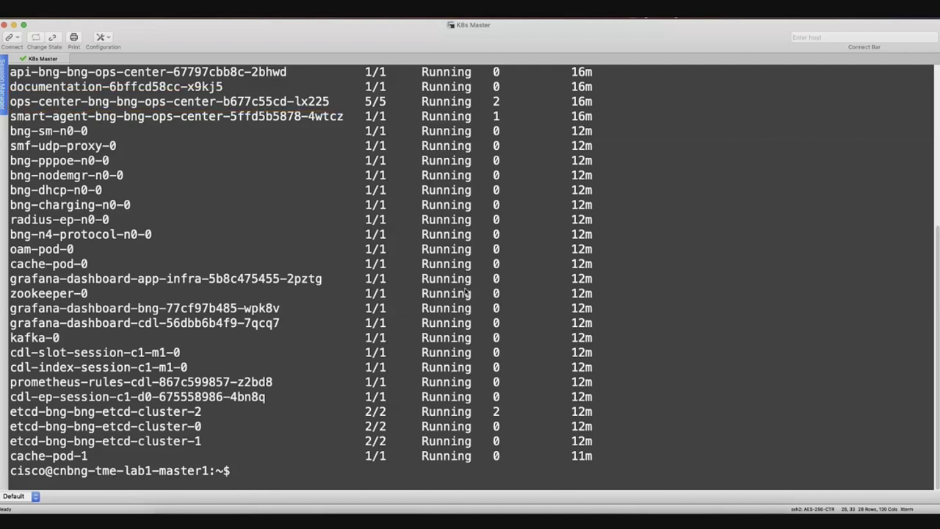
Log in to the Ops Center bng CLI with the admin account.
key("Return")
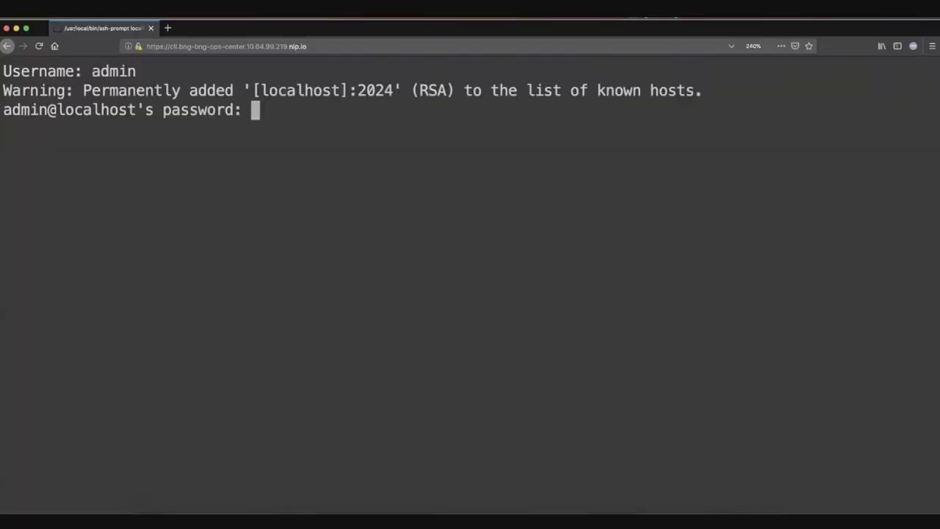
key("Return")
key("Return")
key("Return")
key("Return")
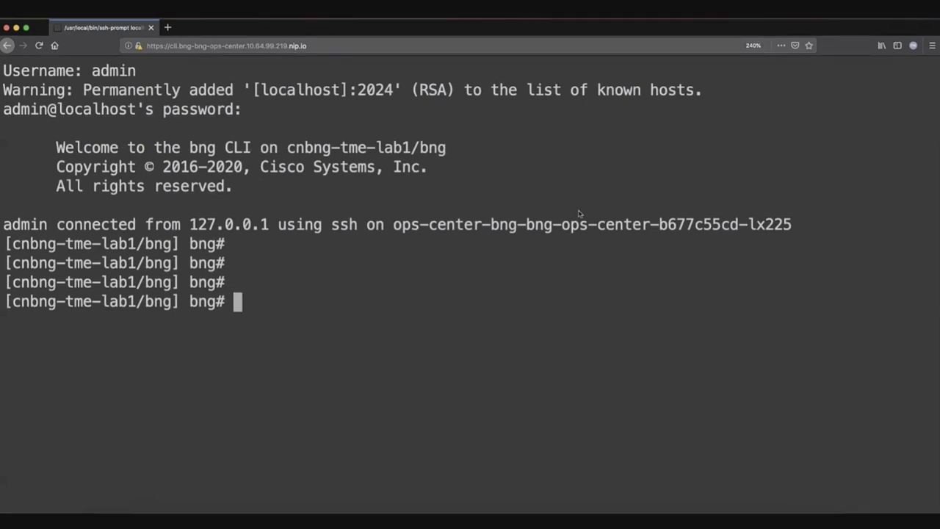
Show the running config of subscriber profile subscriber-profile-2.
type("show runn")
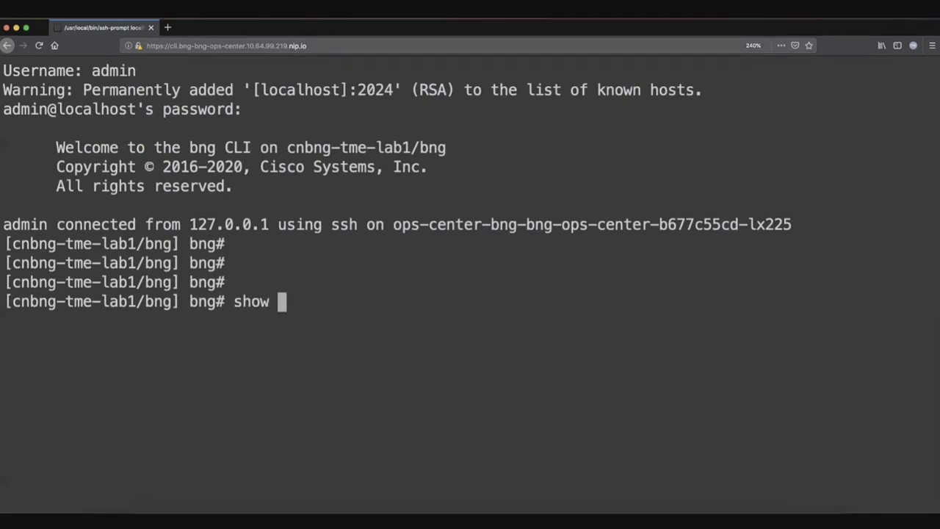
type("ing-c")
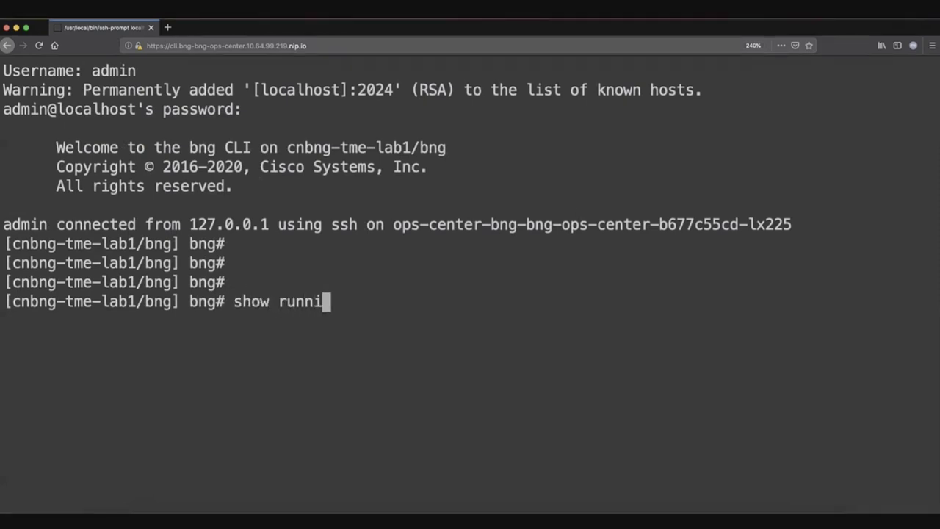
type("onfig ")
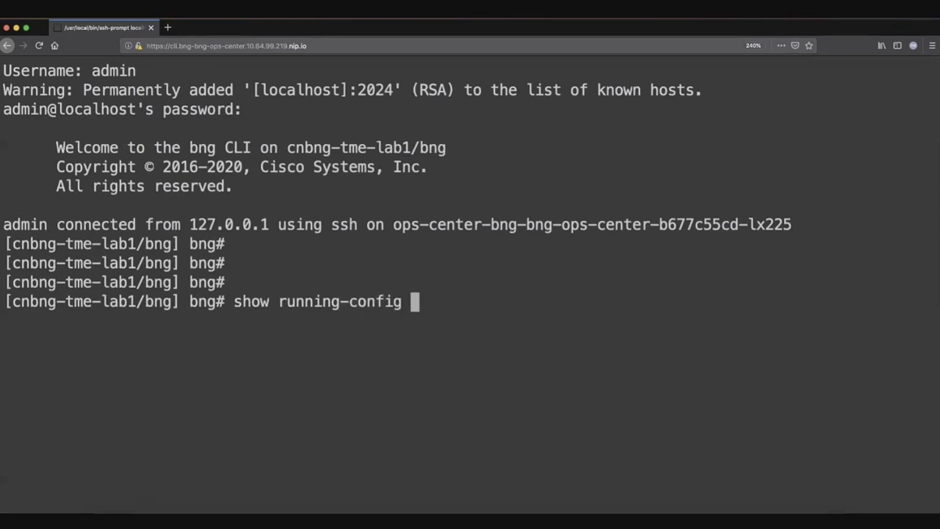
type("profile s")
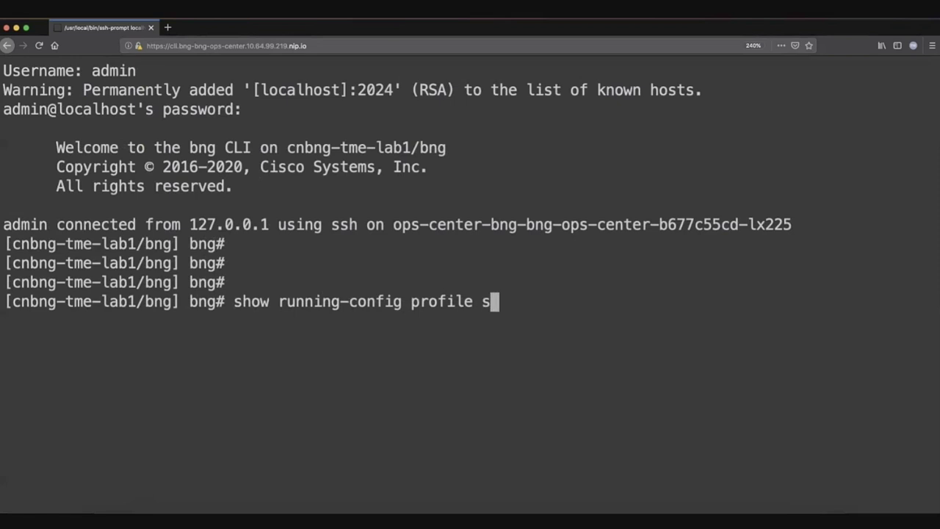
type("ubscri")
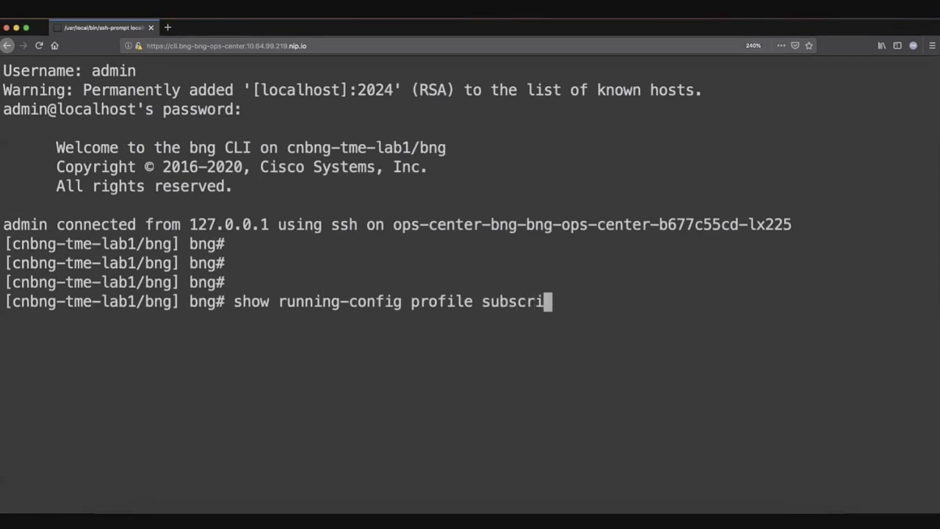
key("Tab")
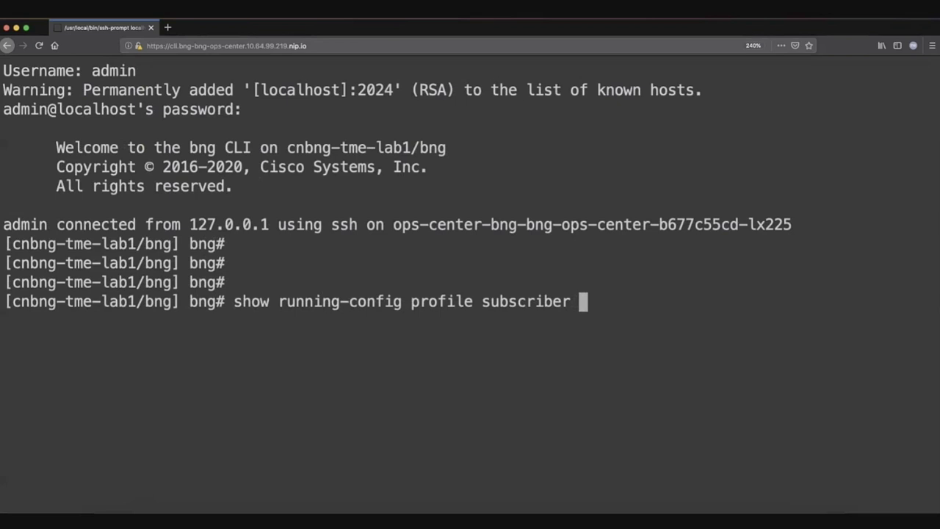
type("subscriber-profile")
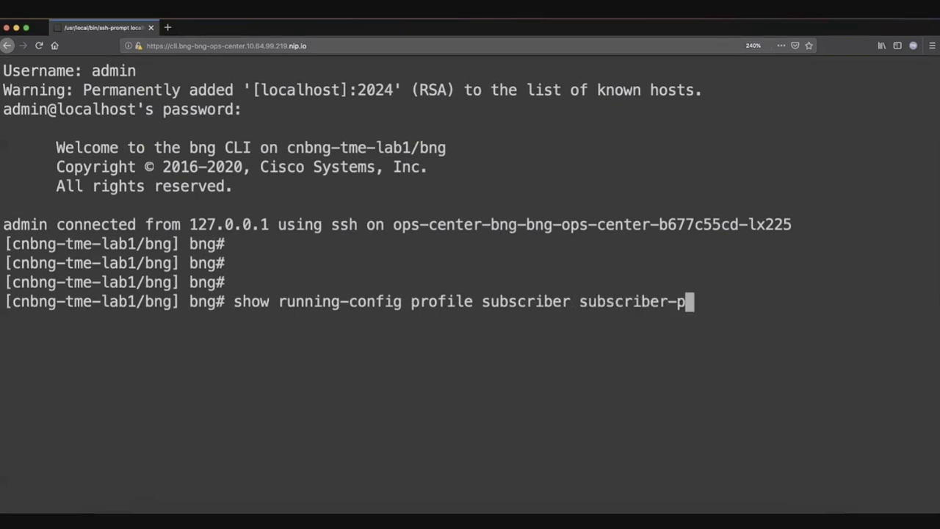
type("-2")
key("Return")
Show the running config of all feature profile templates, paging to the end.
type("show running")
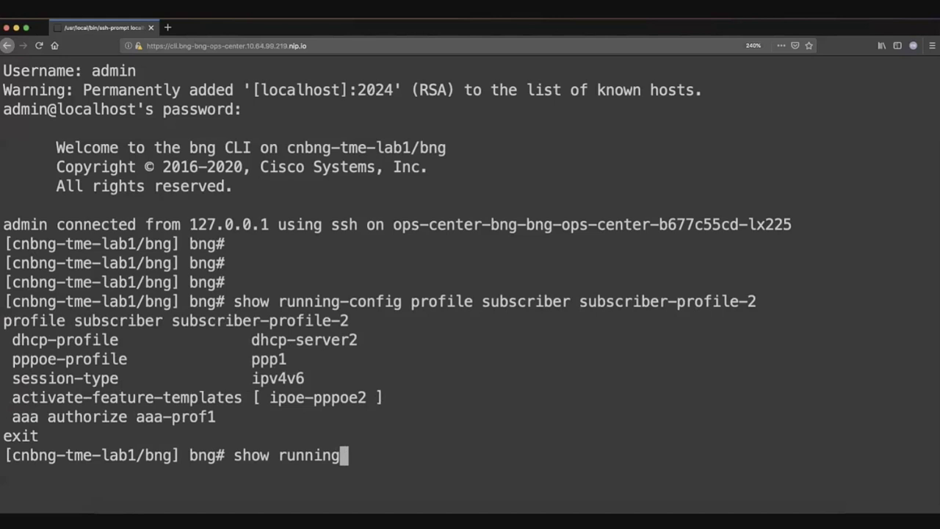
type("-config")
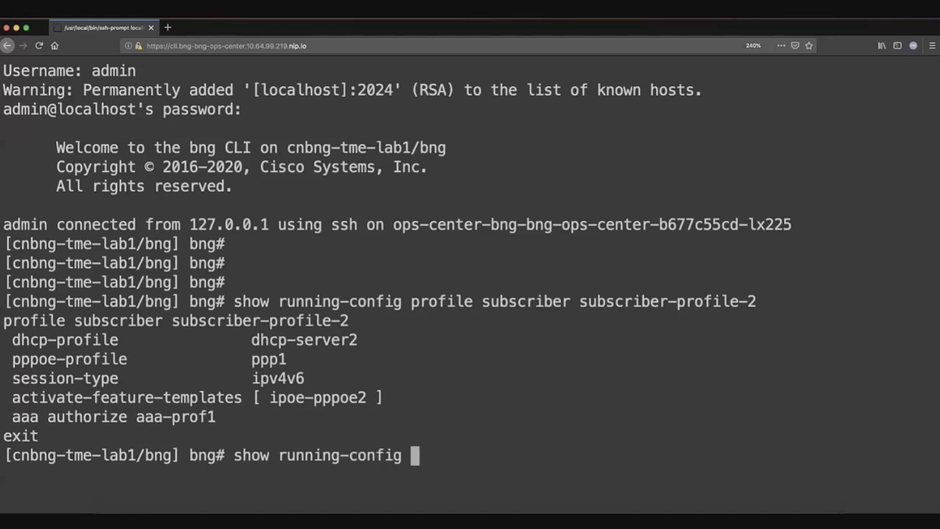
type(" profile ")
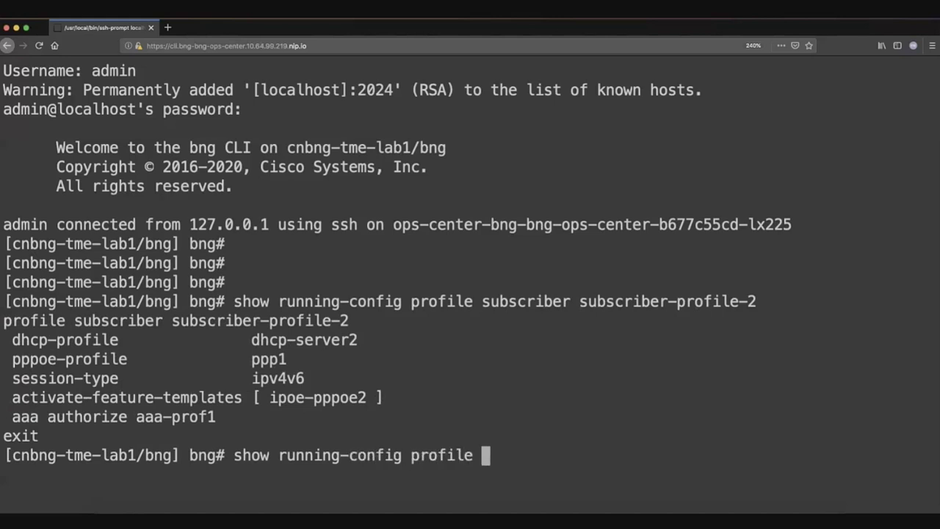
type("feature")
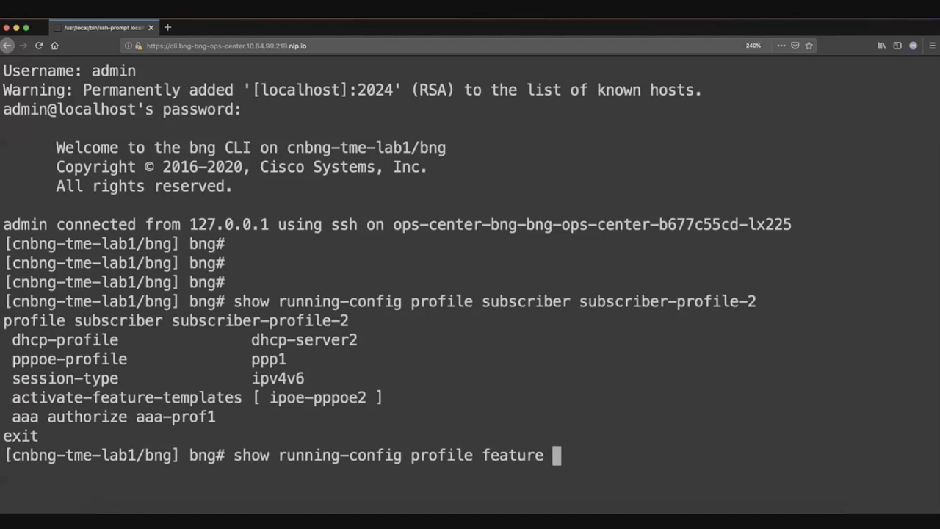
key("Return")
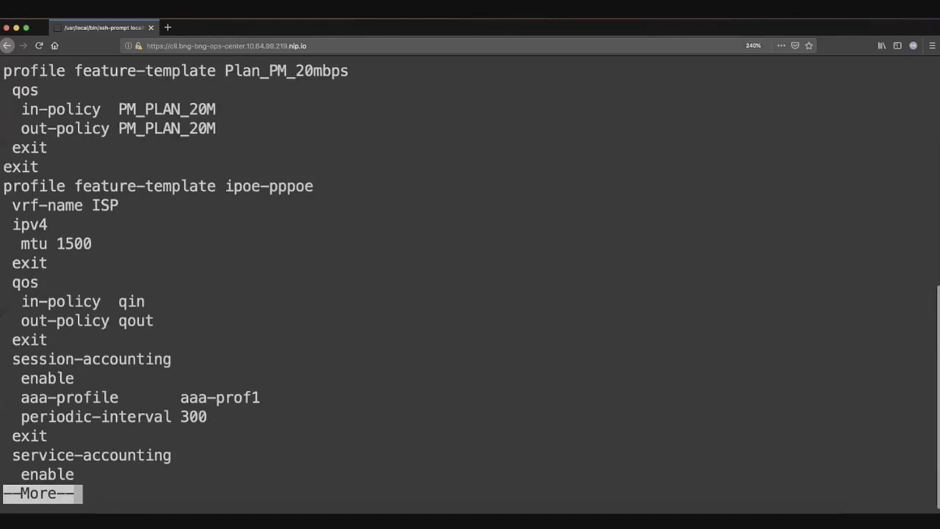
key("space")
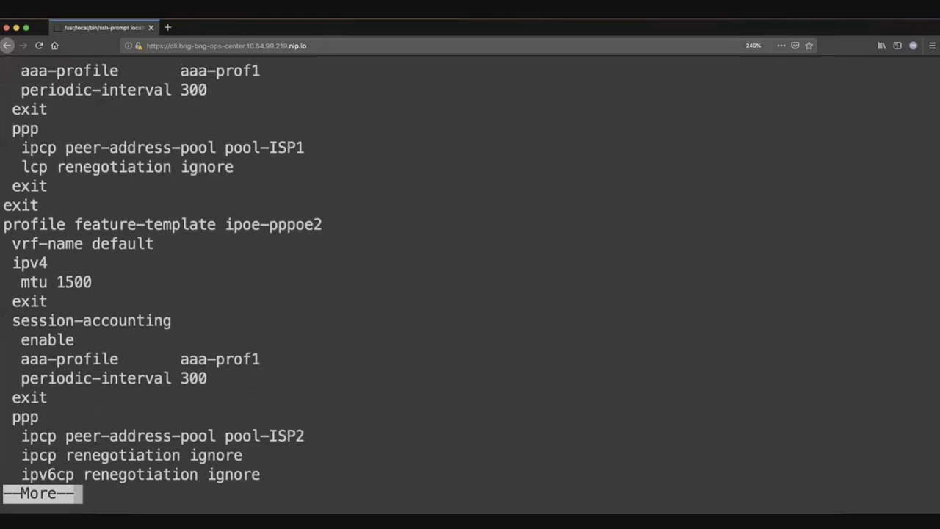
key("space")
Show the pool-ISP2 address-pool config (IPv4 20.0.0.10–20.0.255.100, IPv6 prefixes) and exit the pager.
type("q")
type("show running")
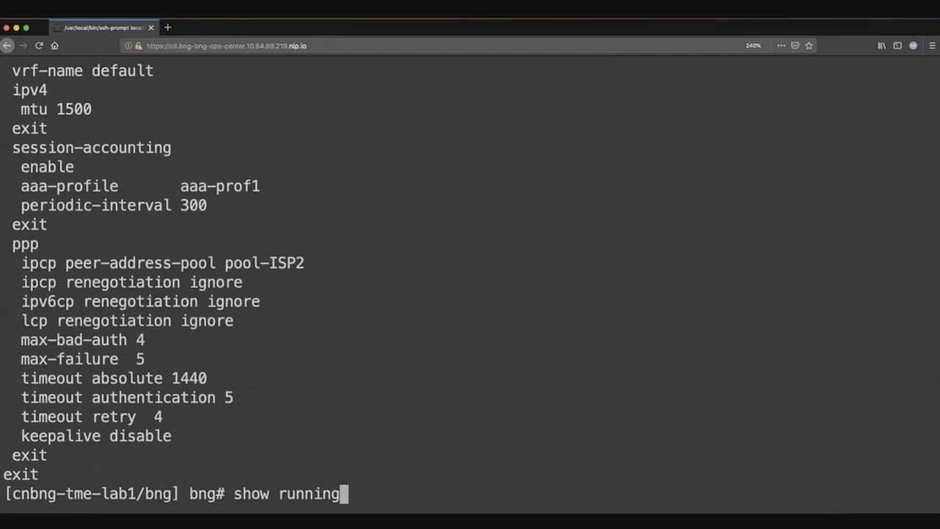
type("-config ")
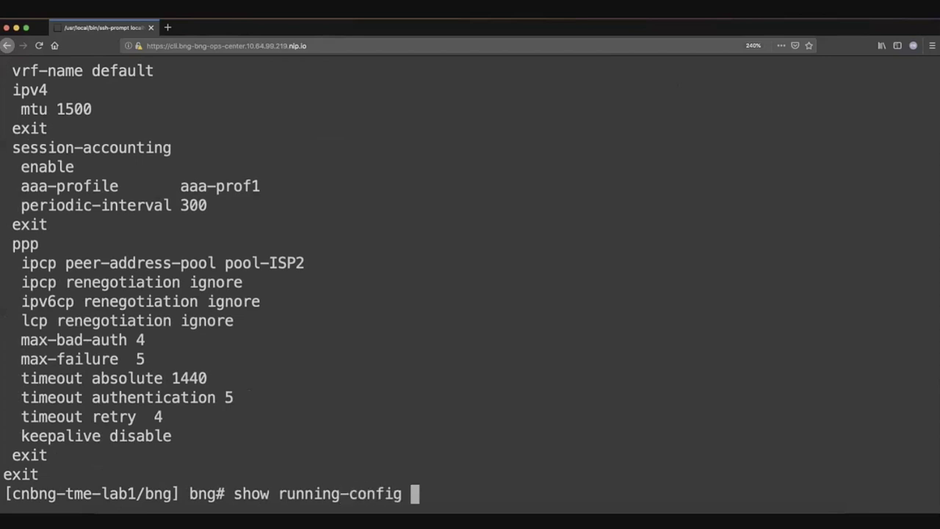
type("ipam address-pool ")
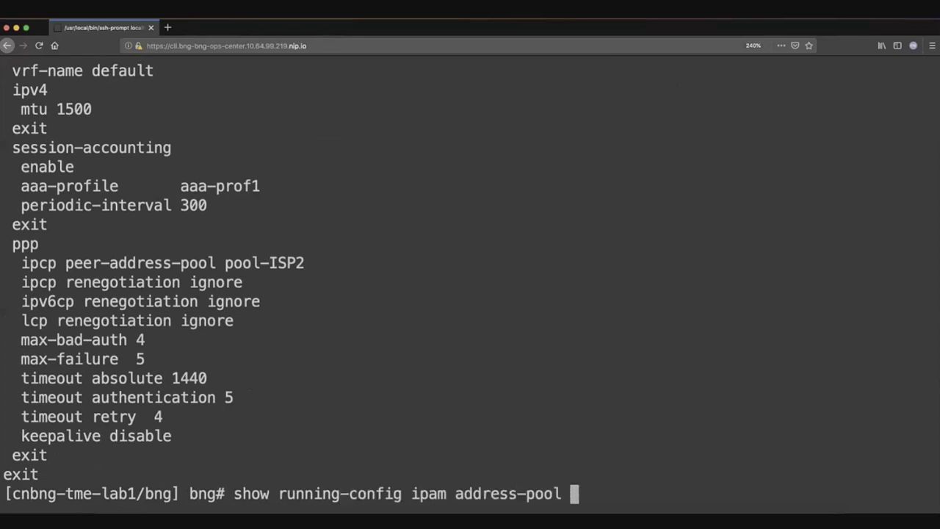
type("pool-ISP2")
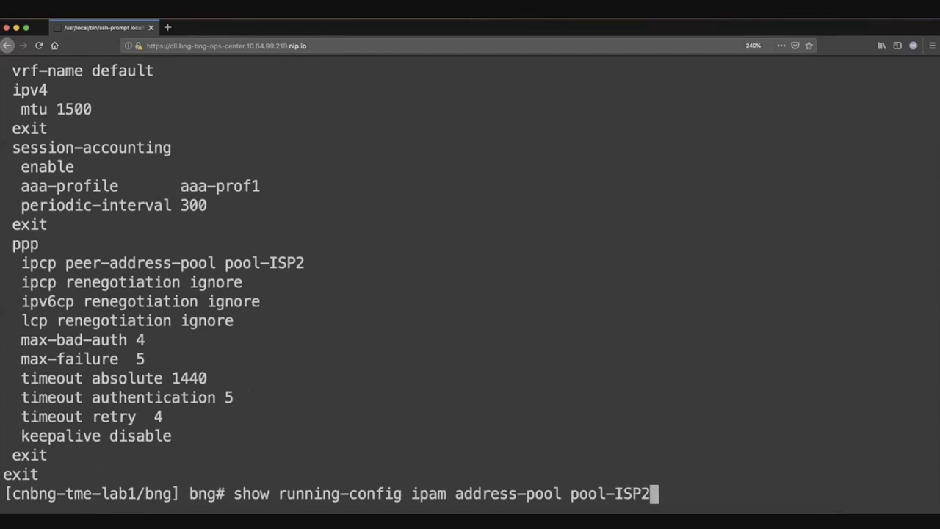
key("Return")
key("space")
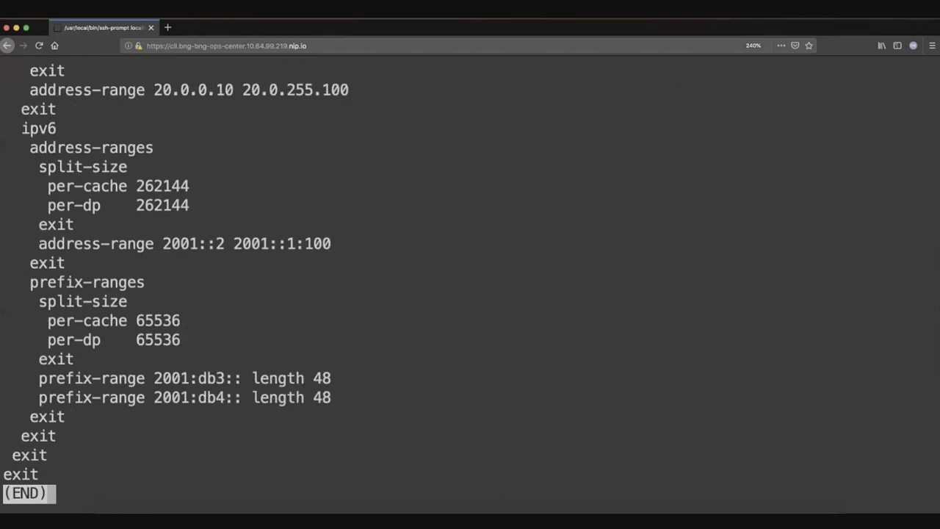
key("q")
key("Return")
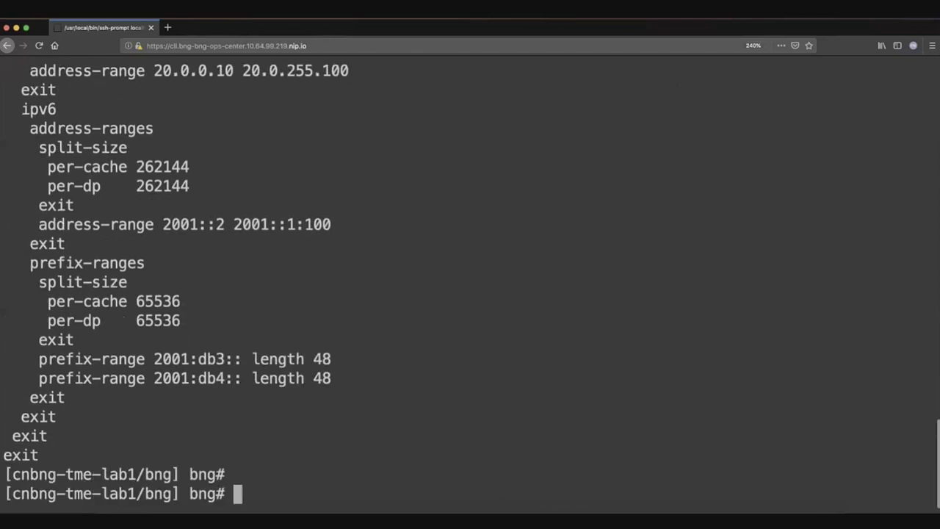
type("show system")
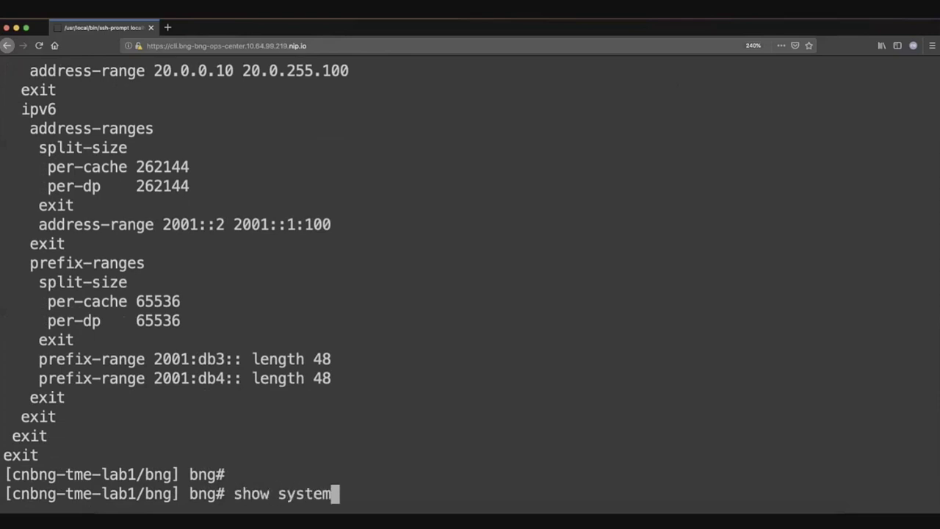
Confirm show system reports 100.0 percent ready and show running-status lists every bng pod Started.
key("Return")
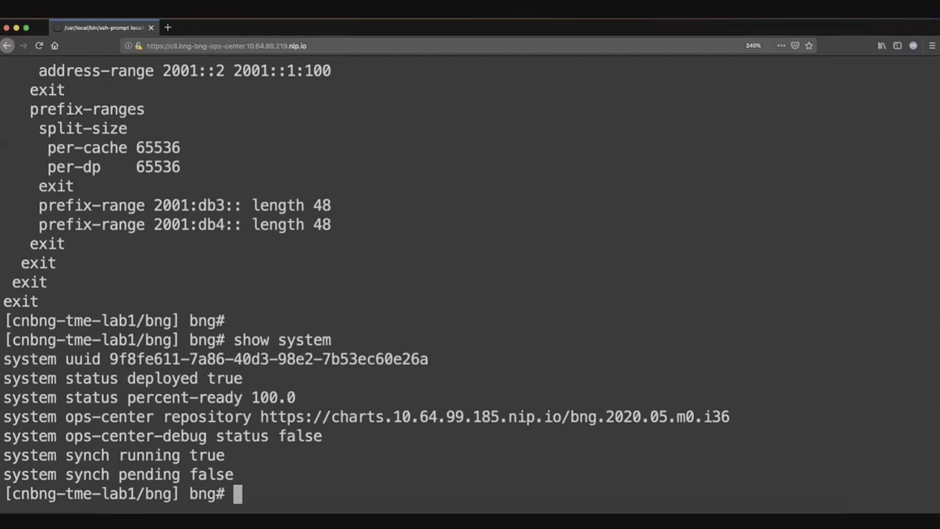
key("Return")
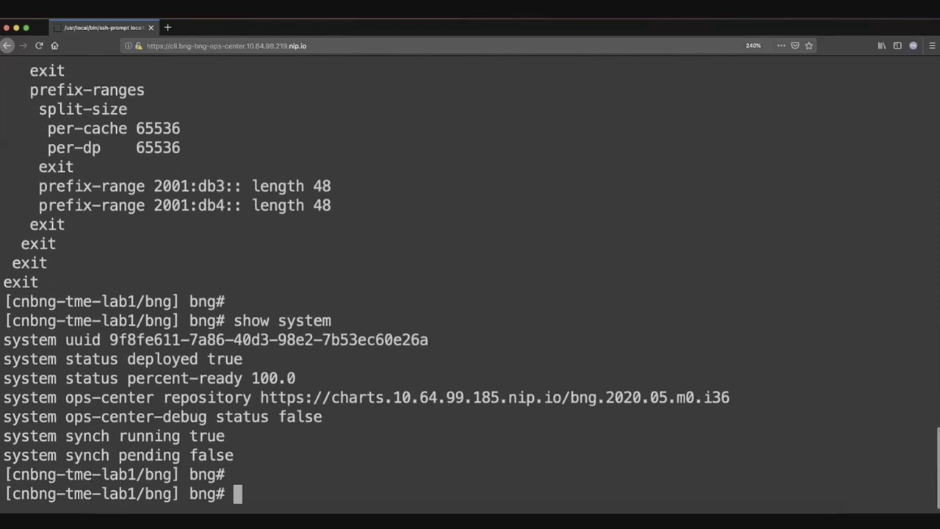
type("show running-status")
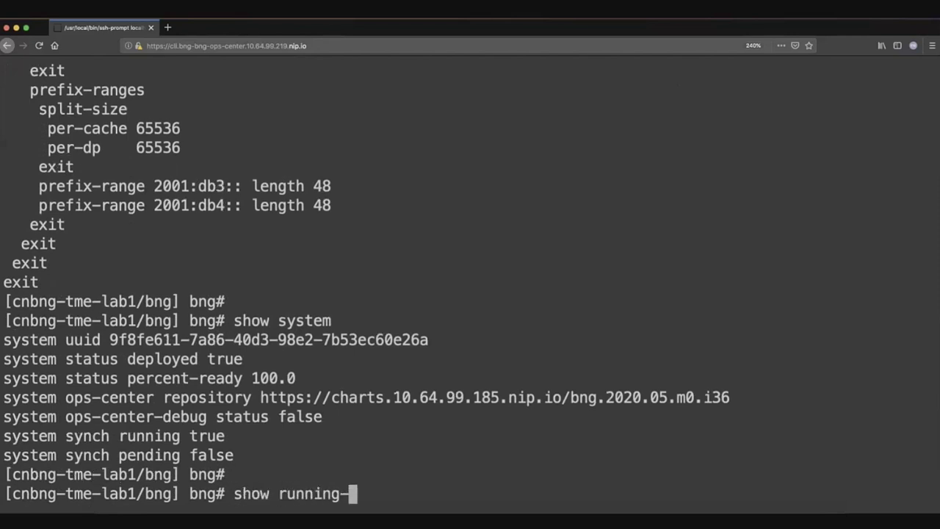
key("Return")
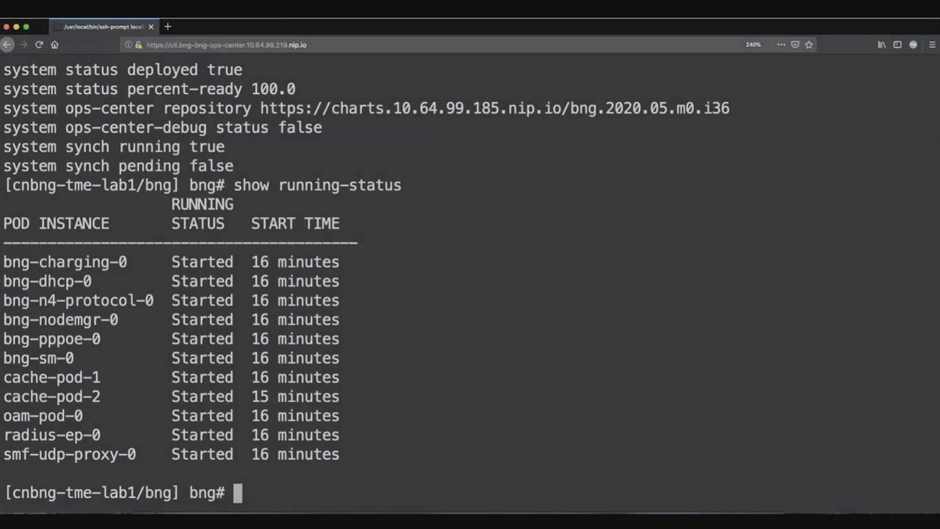
type("show peers")
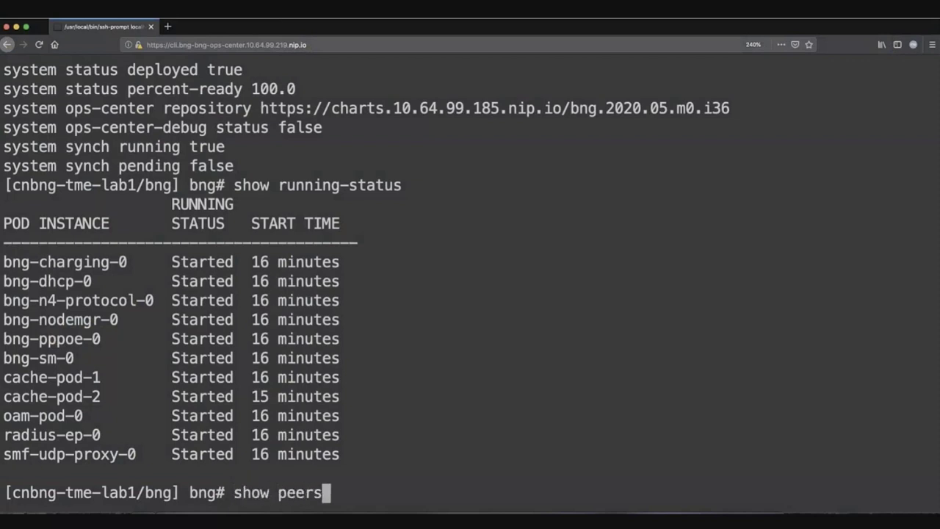
List peers and highlight the two RADIUS peers at 10.64.99.171 (1812 Auth, 1813 Acct).
key("Return")
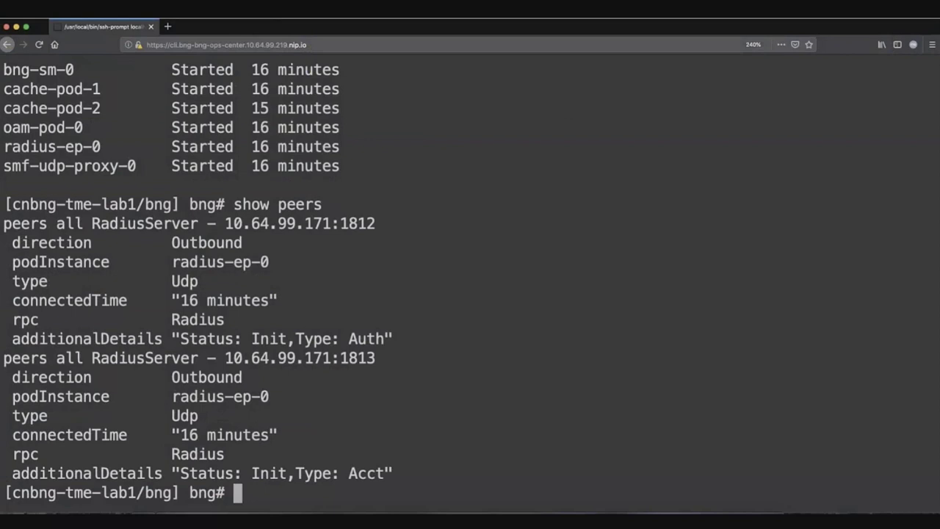
double_click(198, 320)
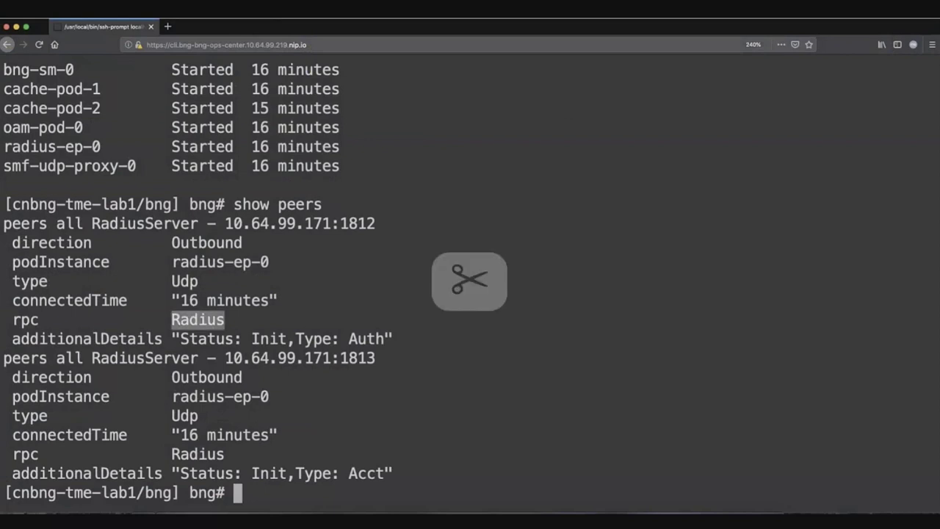
left_click_drag(171, 454, 225, 454)
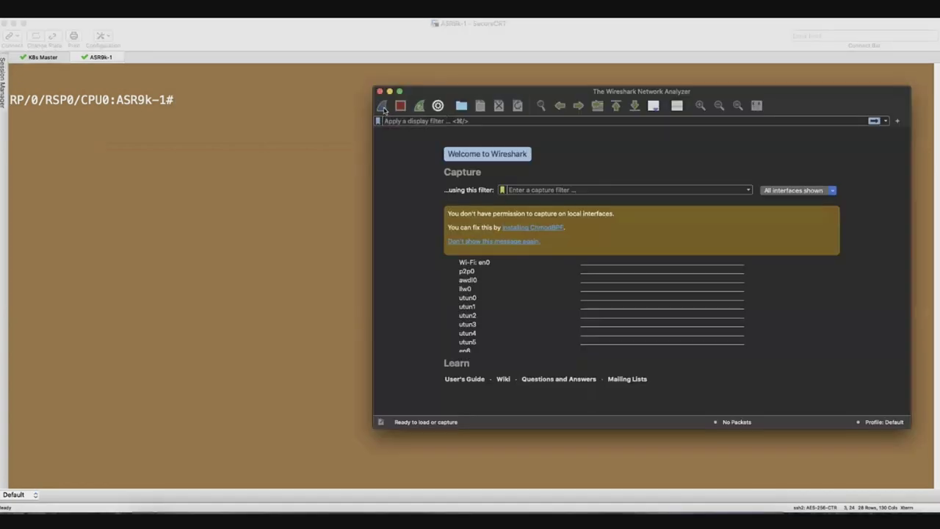
Start the sshdump remote capture, then load and commit cnbng_nal.conf on ASR9k-1.
left_click(382, 106)
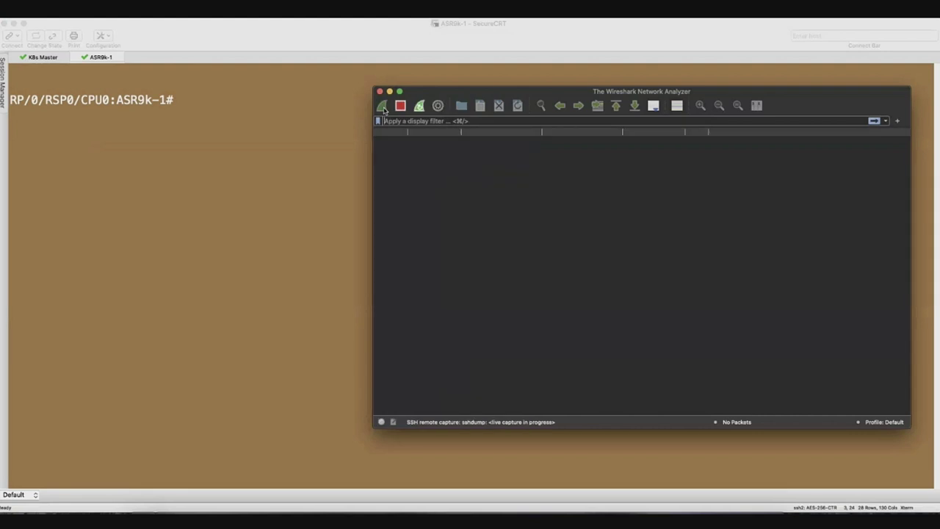
left_click(240, 125)
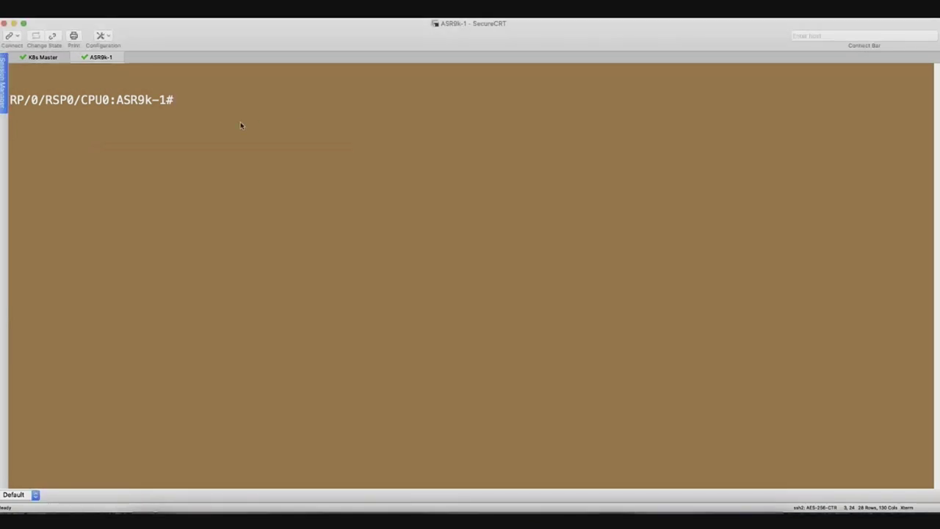
type("config")
key("Return")
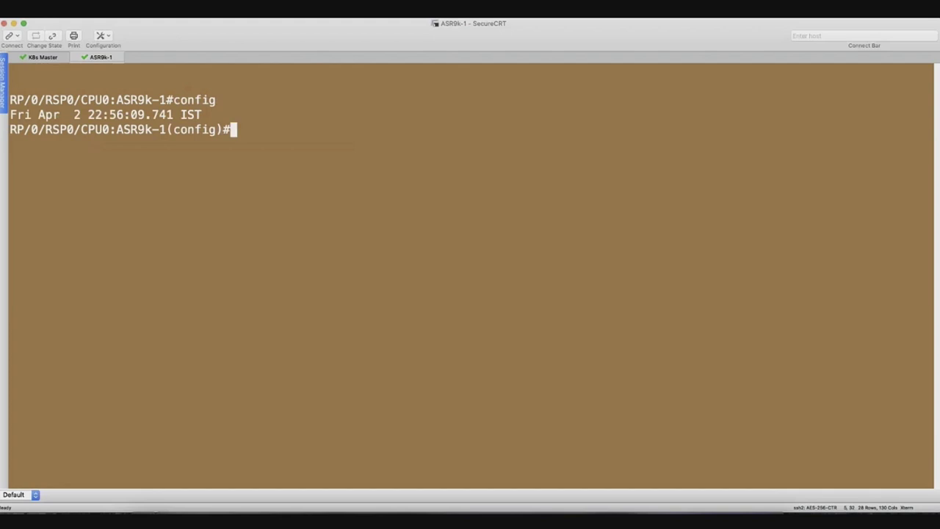
type("load cnbng")
type("_nal.conf")
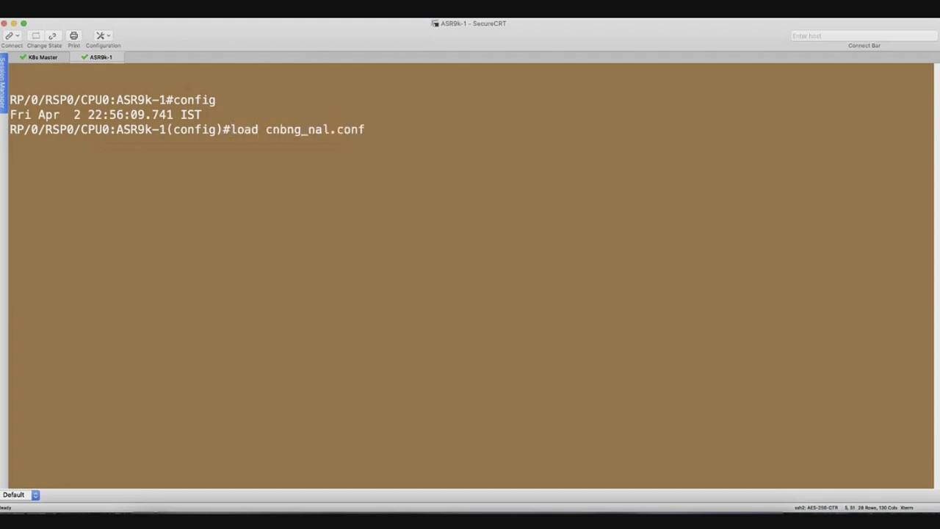
key("Return")
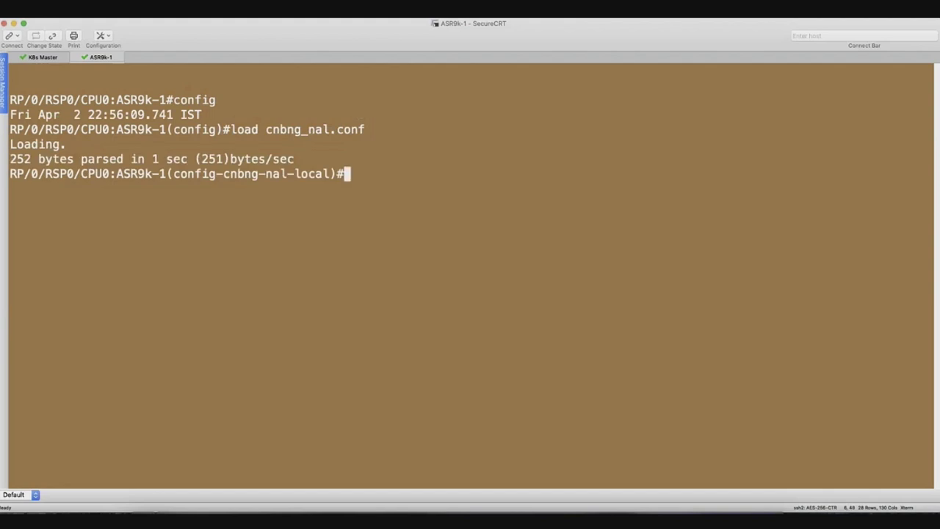
type("commit")
key("Return")
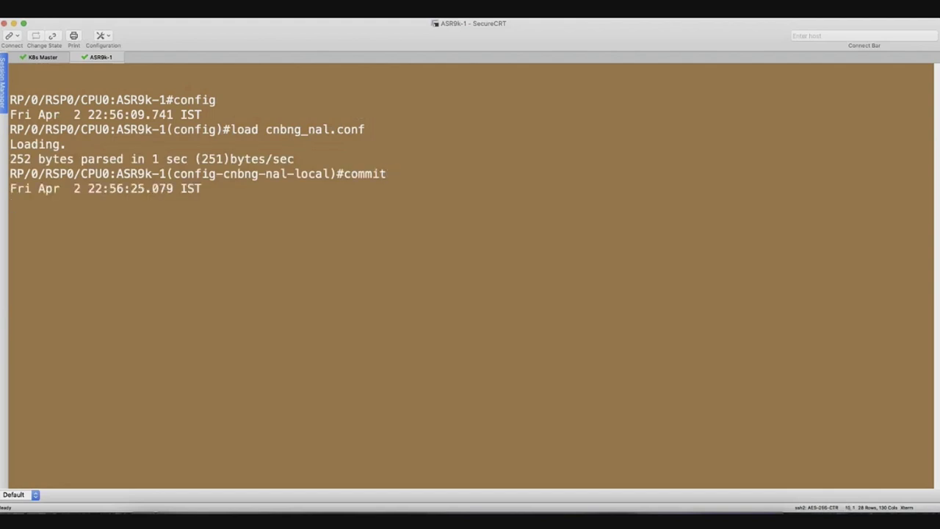
type("end")
key("Return")
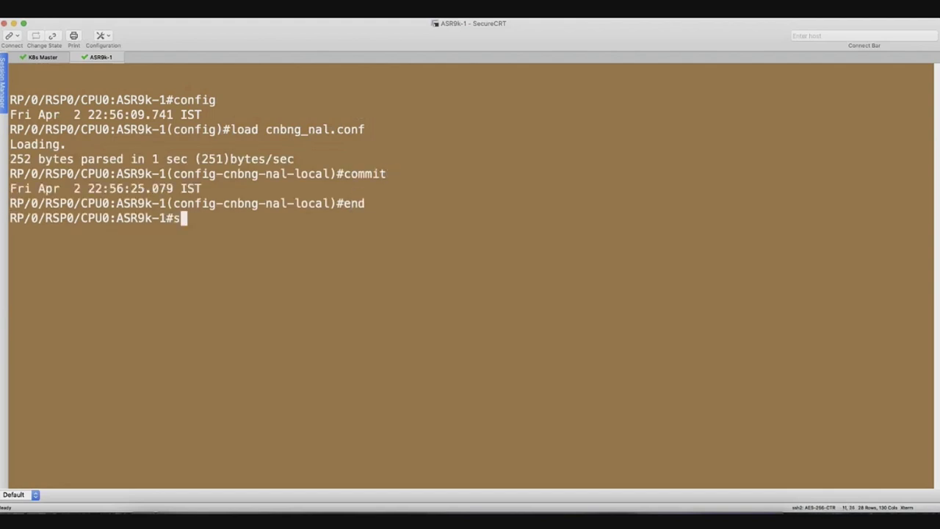
Check show cnbng cp connect status shows Up with Active association to 10.64.99.213.
type("show cnbng cp connect status")
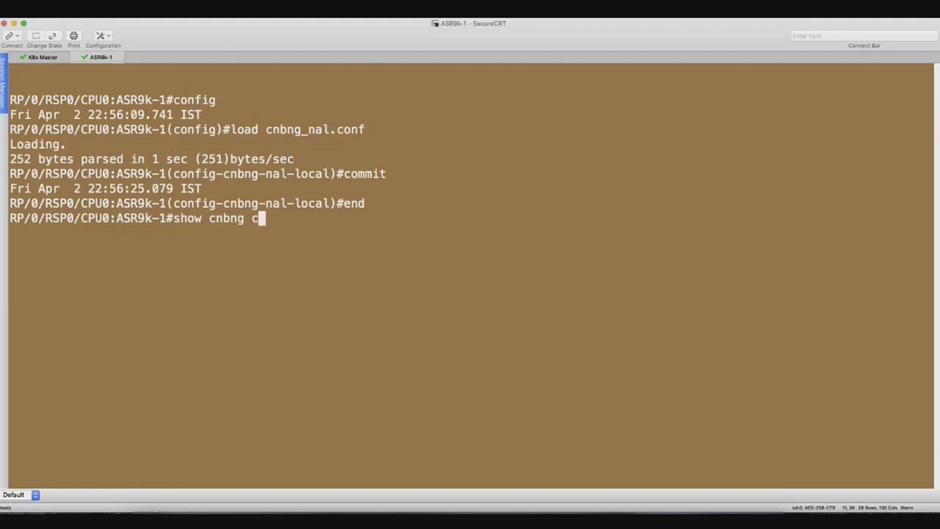
key("Return")
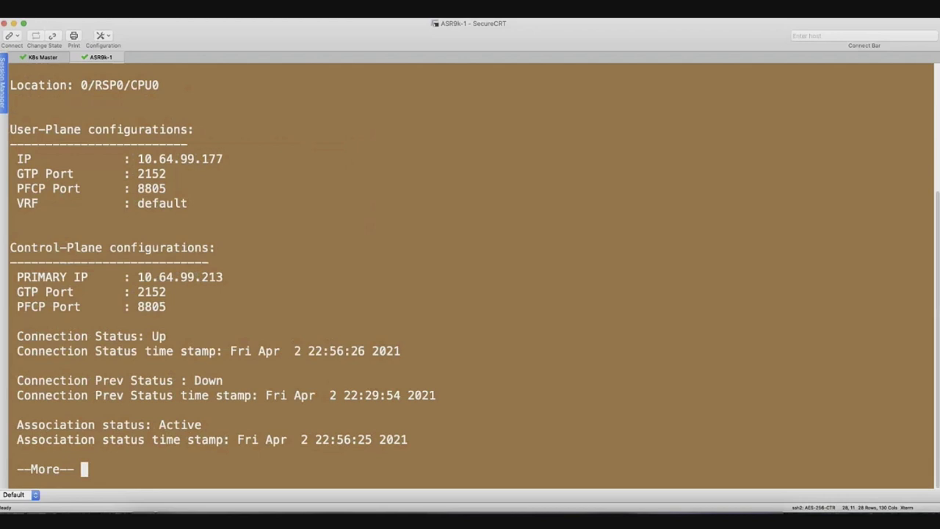
key("q")
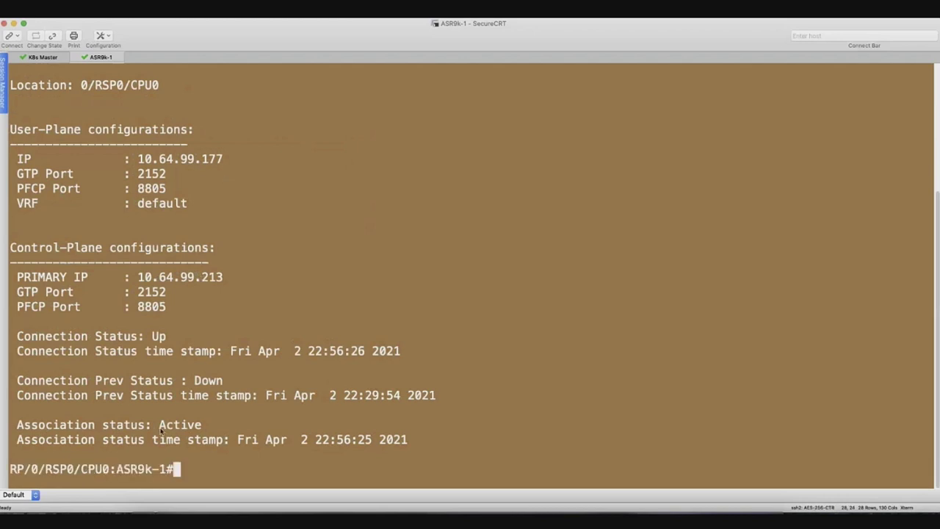
left_click_drag(160, 431, 202, 430)
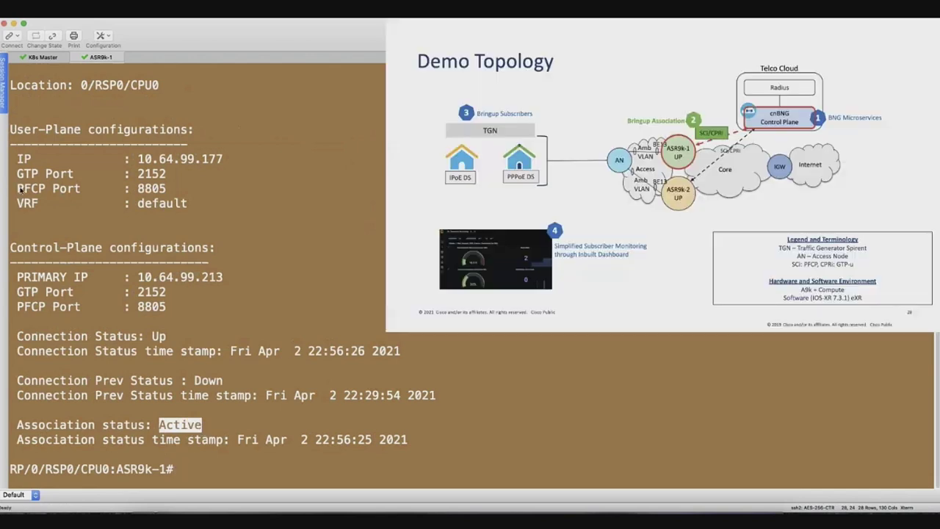
left_click_drag(19, 188, 168, 189)
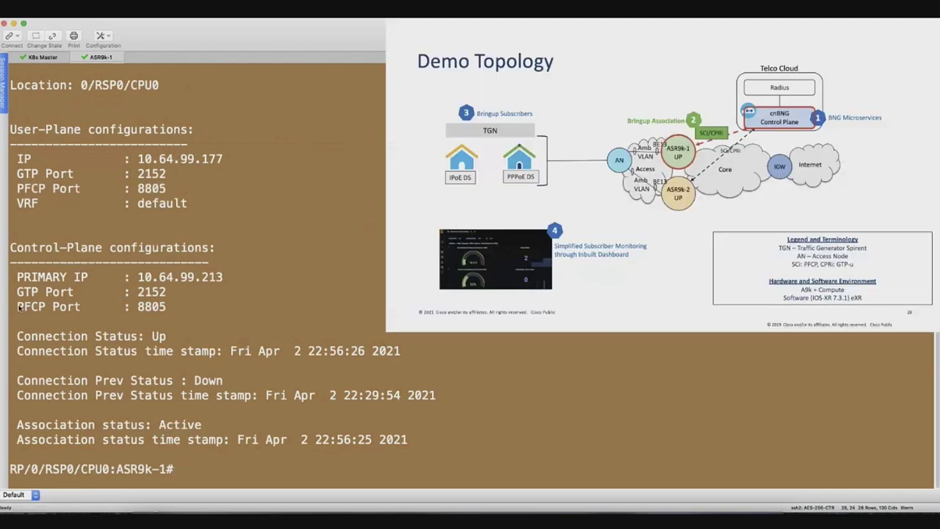
left_click_drag(19, 309, 171, 309)
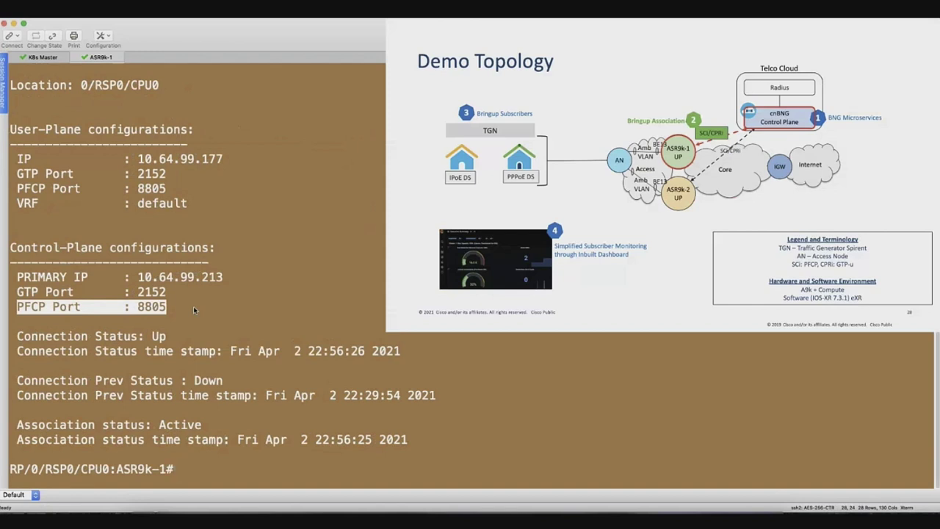
left_click_drag(17, 176, 171, 176)
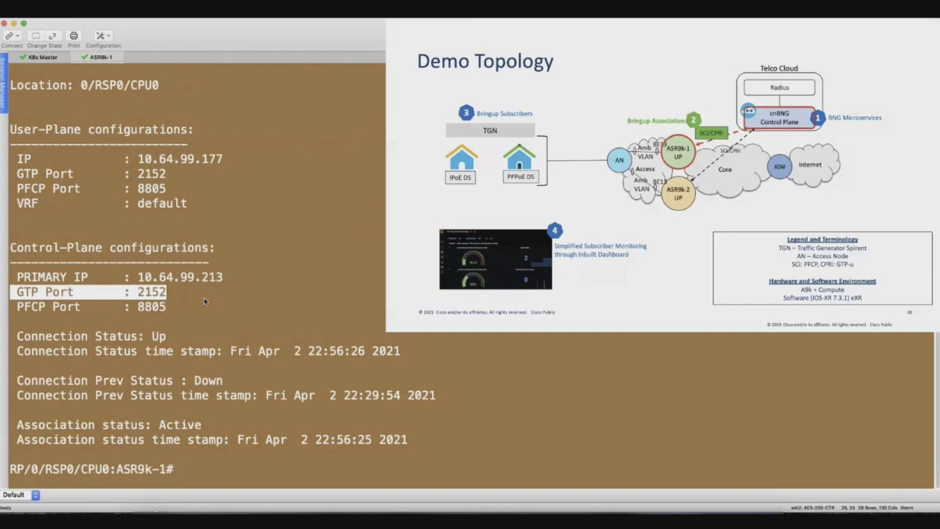
left_click(205, 301)
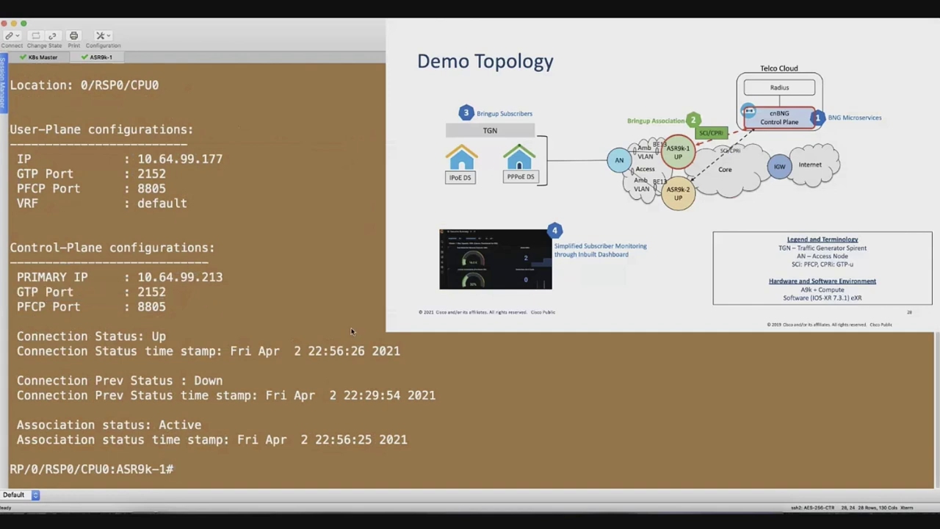
Run show peers and highlight the new n4 UPF peer ASR9k-1 with status ACTIVE.
type("s")
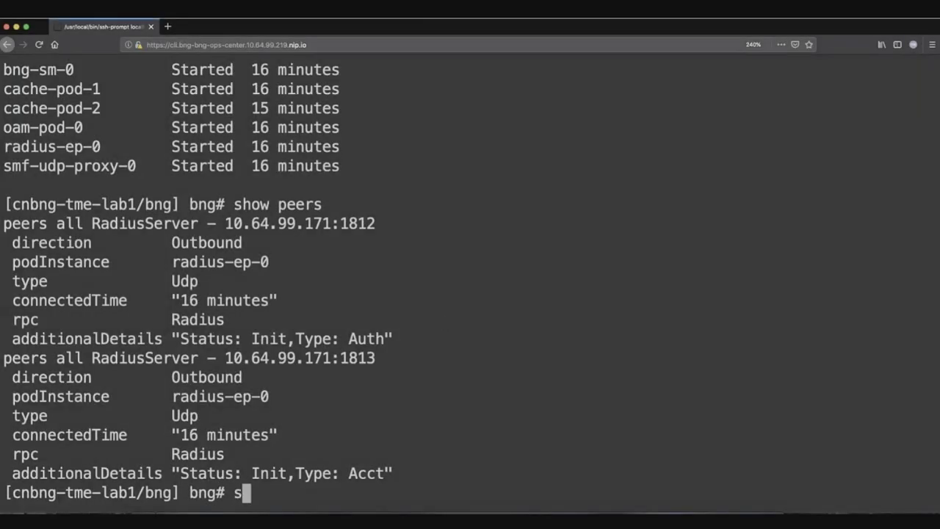
type("how peers")
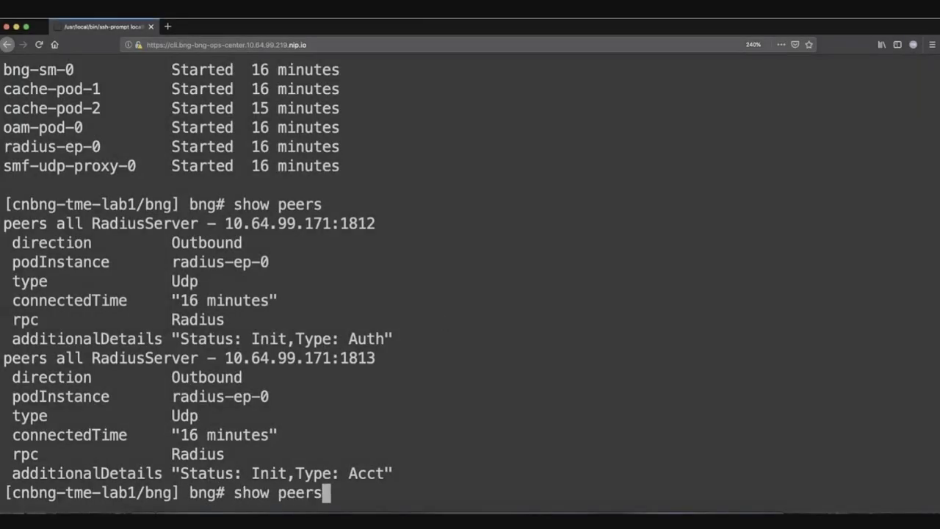
key("Return")
left_click_drag(234, 474, 295, 478)
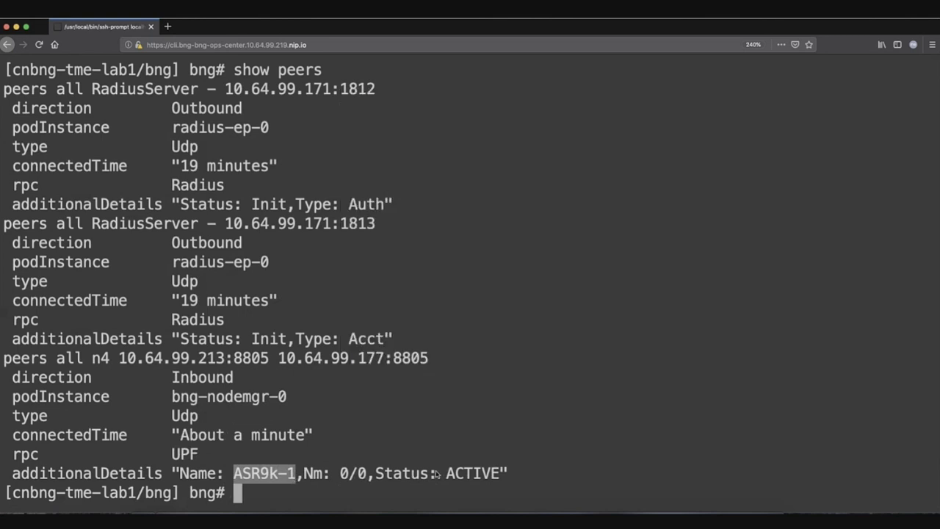
left_click_drag(447, 474, 497, 475)
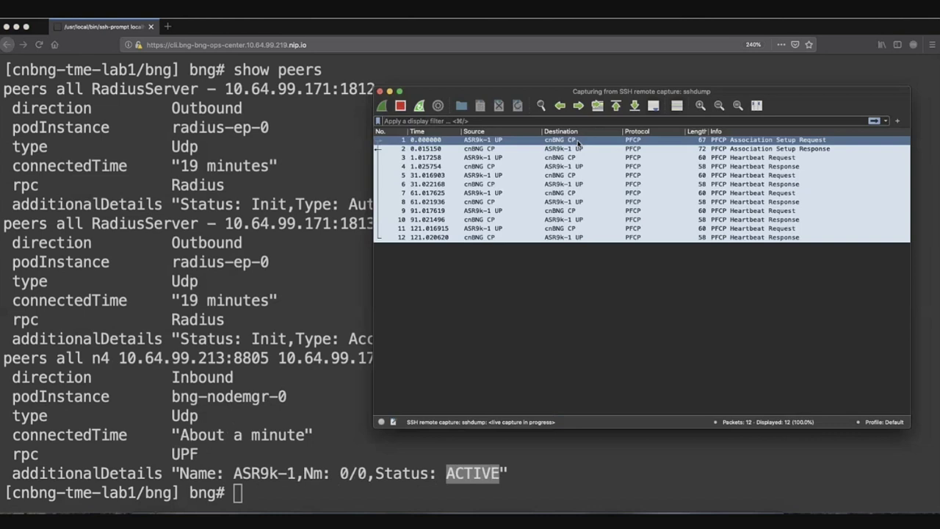
Review the PFCP Association Setup and Heartbeat packets, then bring up Spirent TestCenter.
scroll(578, 143, "right", 1)
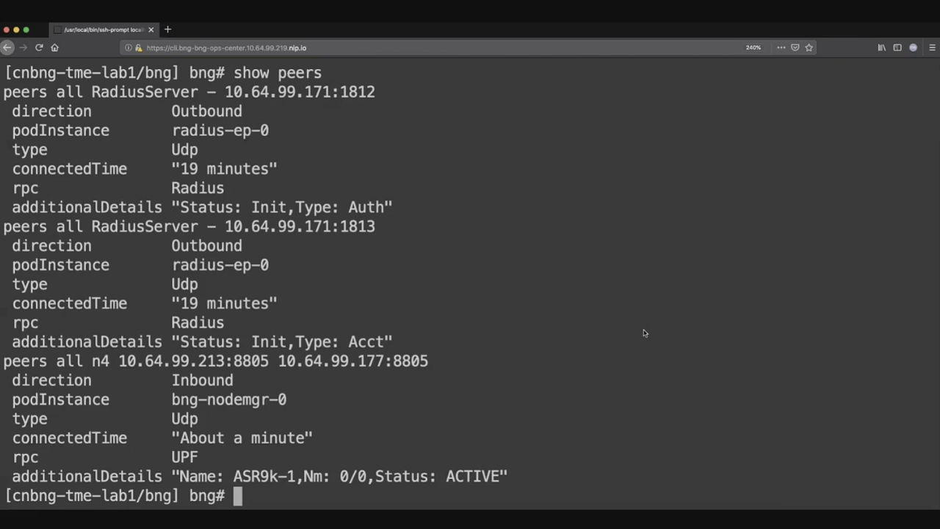
left_click(698, 514)
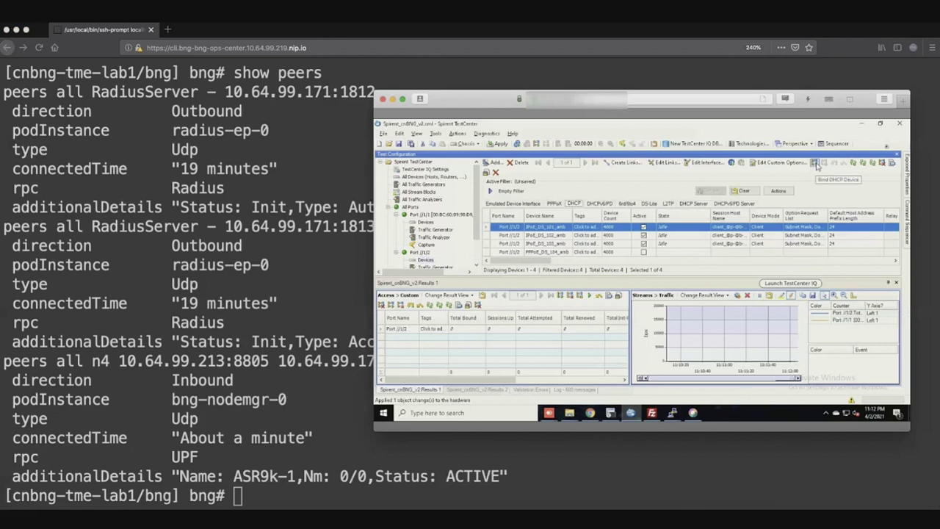
Bind the first DHCP device block and watch DHCP, RADIUS and PFCP packets in the live capture.
left_click(817, 166)
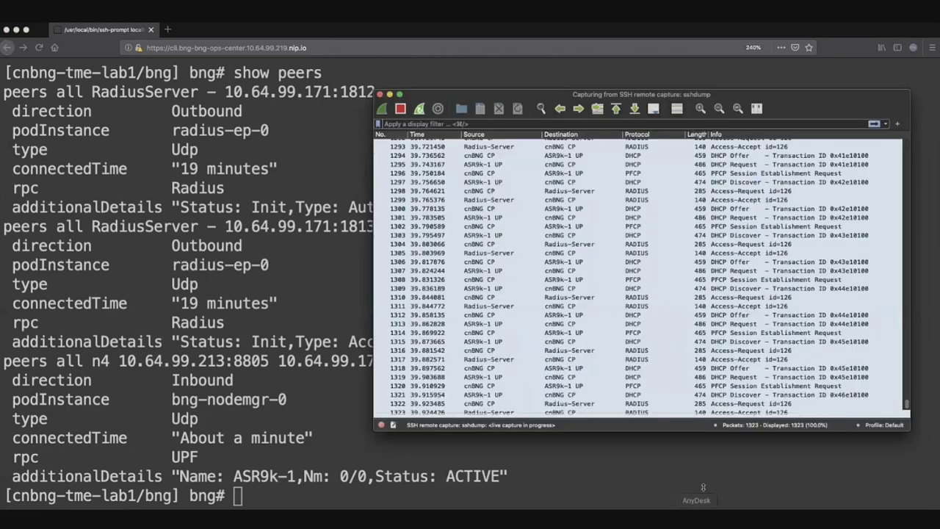
left_click(598, 325)
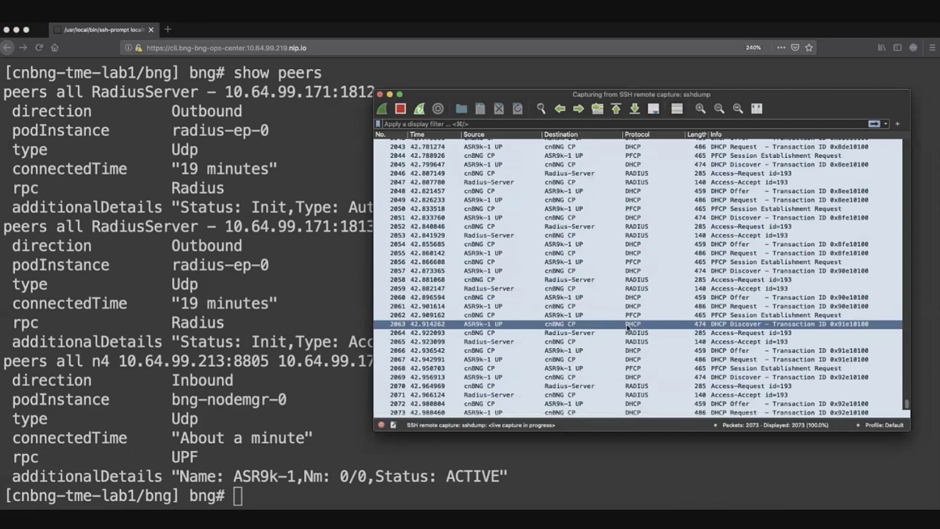
Inspect DHCP ACK packets 2540–2541, then the PFCP Session Establishment Request.
left_click_drag(629, 327, 630, 213)
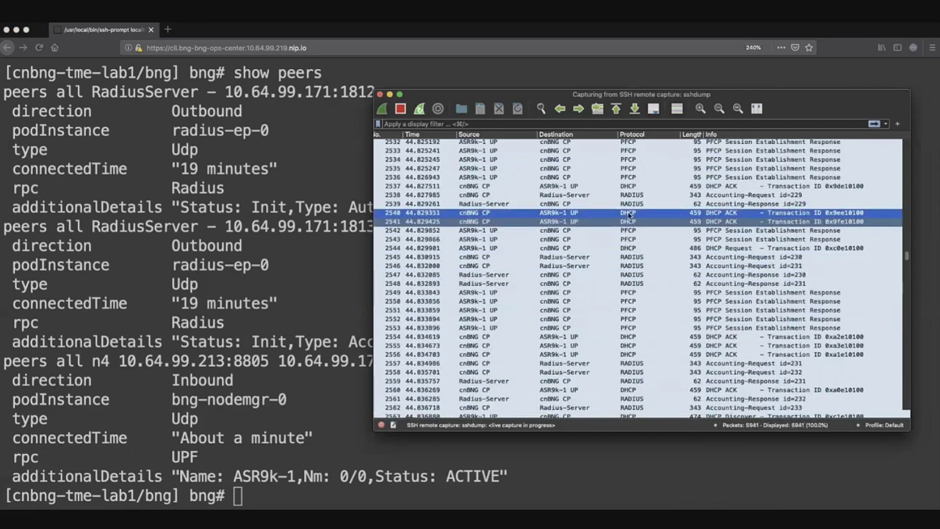
scroll(629, 214, "up", 5)
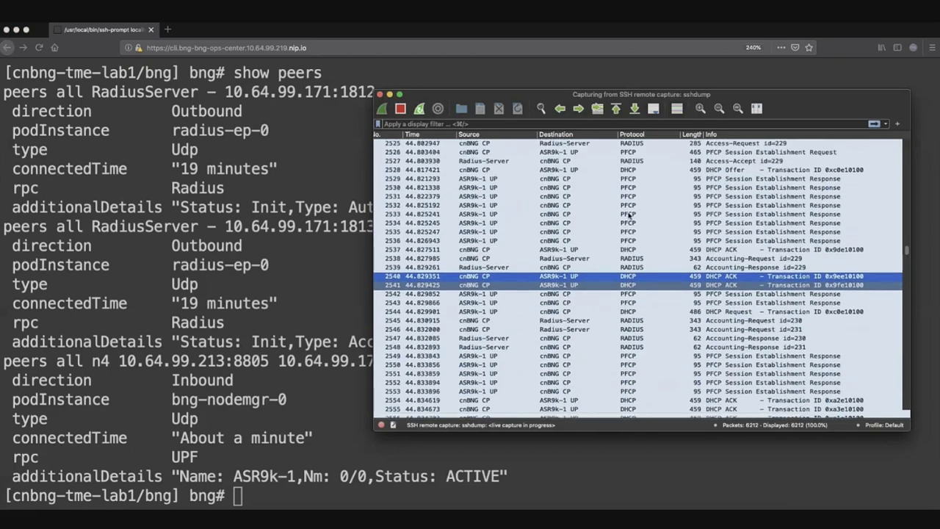
scroll(629, 213, "up", 3)
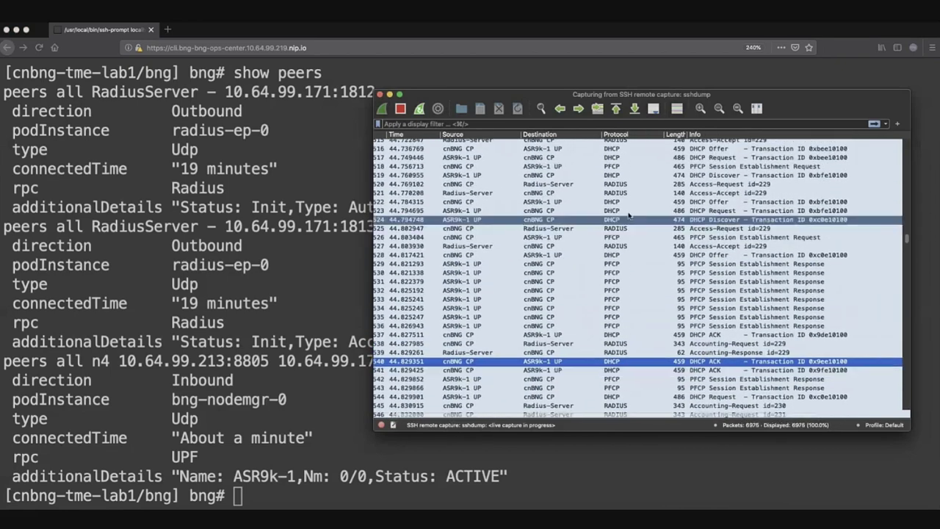
scroll(629, 215, "up", 1)
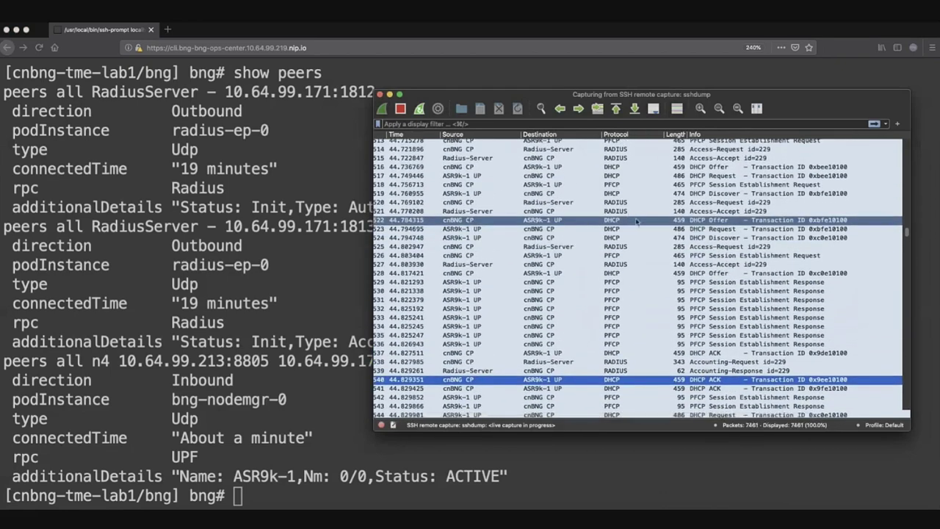
scroll(639, 220, "down", 3)
left_click(673, 188)
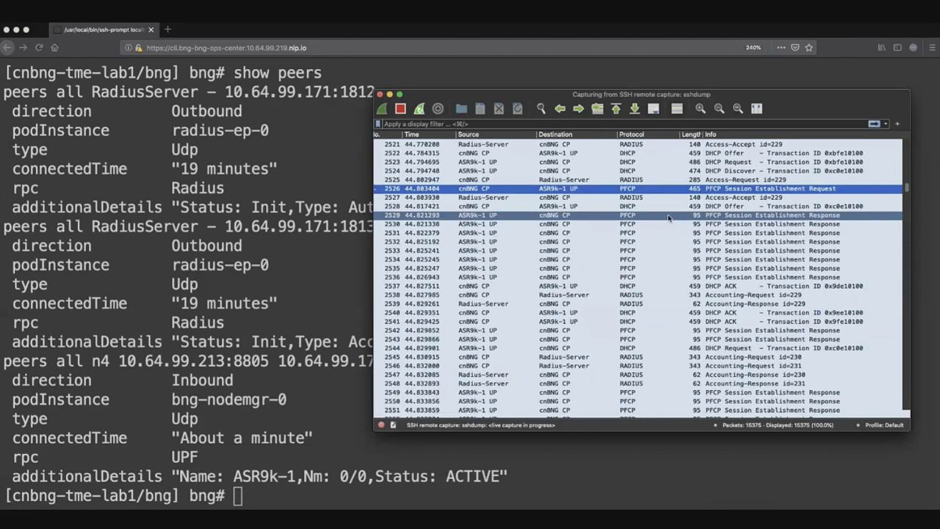
Inspect PFCP Session Establishment Responses 2529–2530, then return to Request 2526.
left_click(668, 216)
left_click(668, 216)
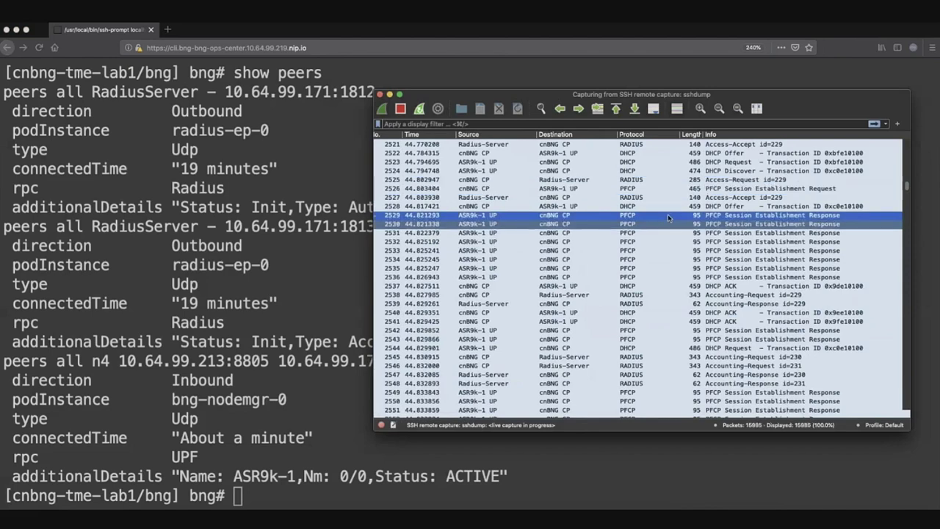
scroll(668, 214, "up", 2)
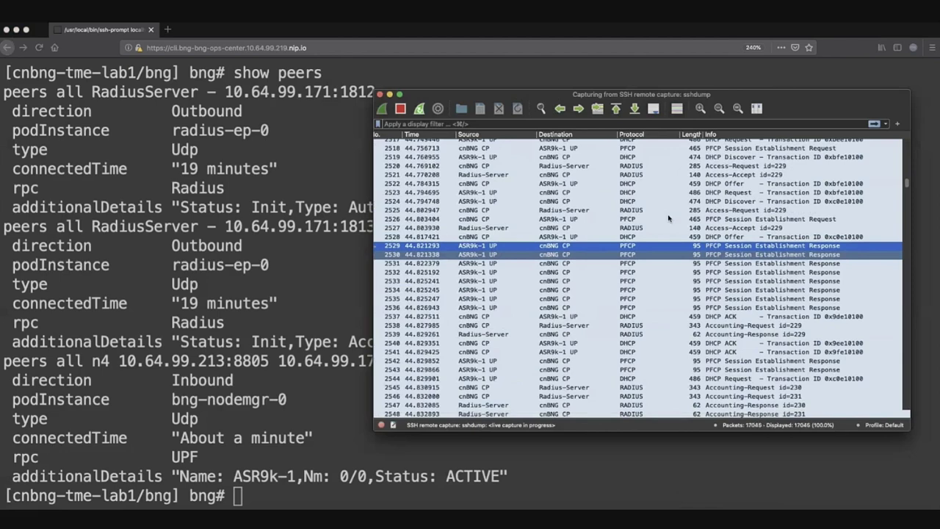
scroll(669, 217, "up", 1)
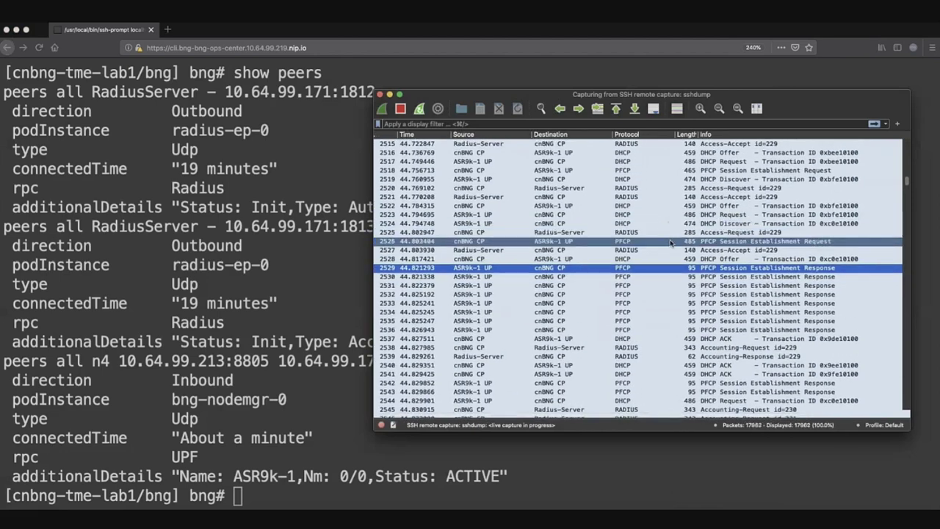
left_click(670, 241)
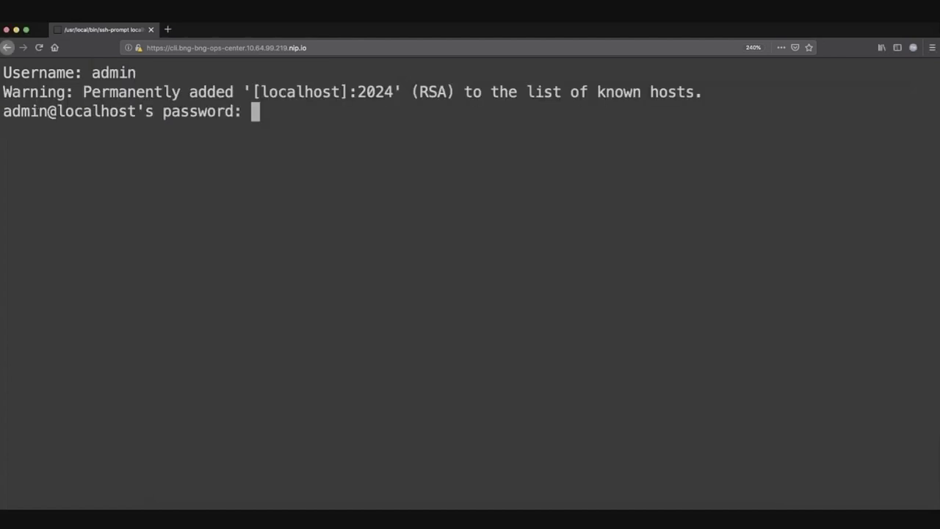
Run 'show subscriber session count', which reports sessionCount 4000.
type("show subs")
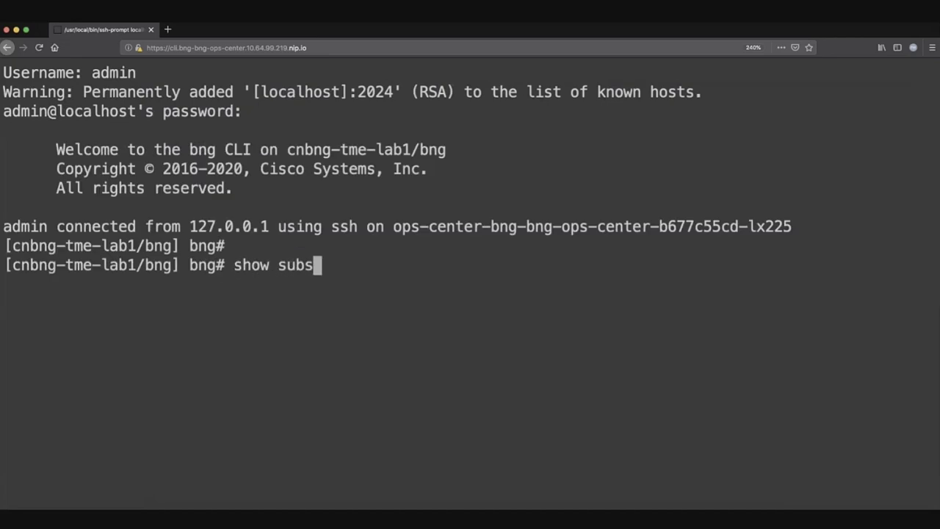
key("Tab")
type("se")
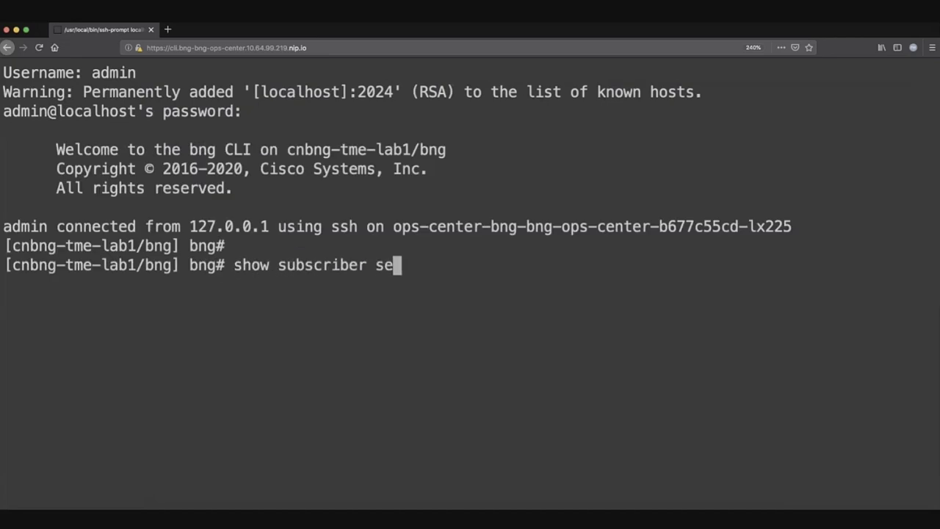
key("Tab")
type("co")
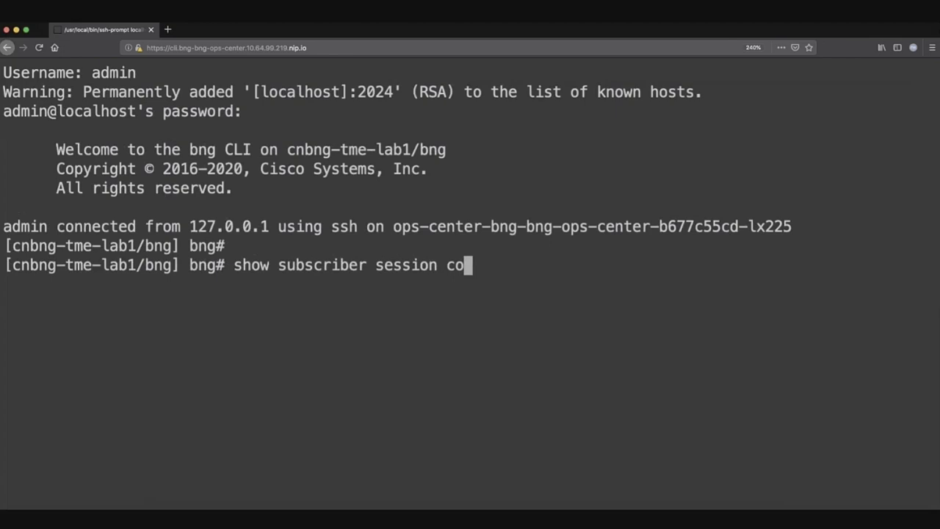
key("Tab")
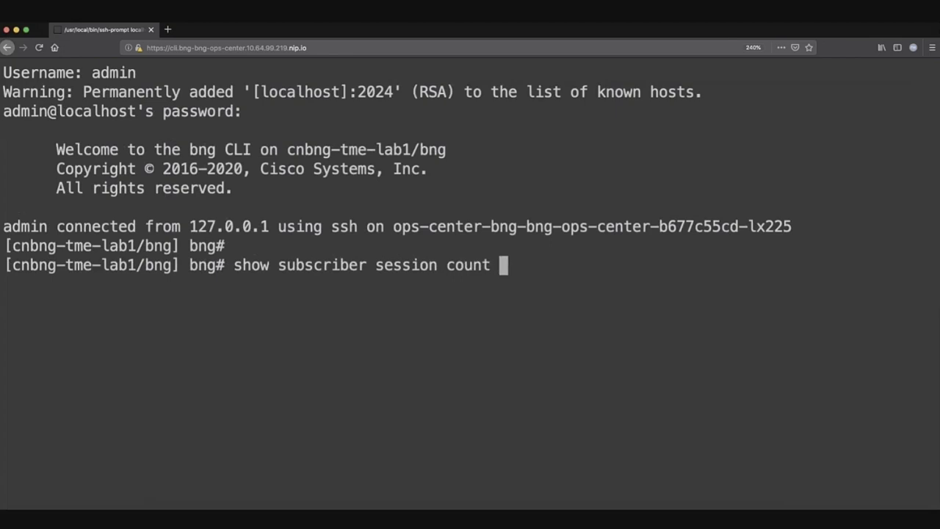
key("Return")
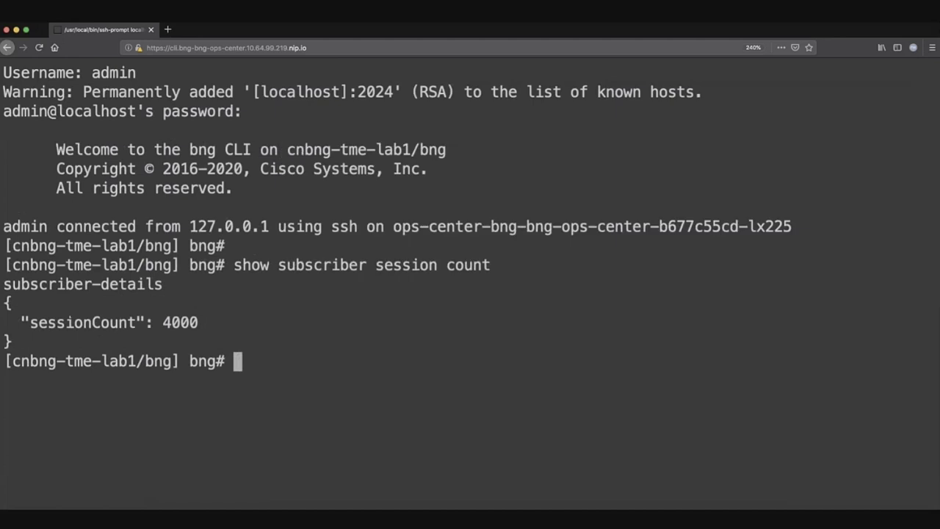
Run 'show subscriber session filter { mac f000.02b0.a78d } detail' to show that session's services.
key("Return")
type("show suvs")
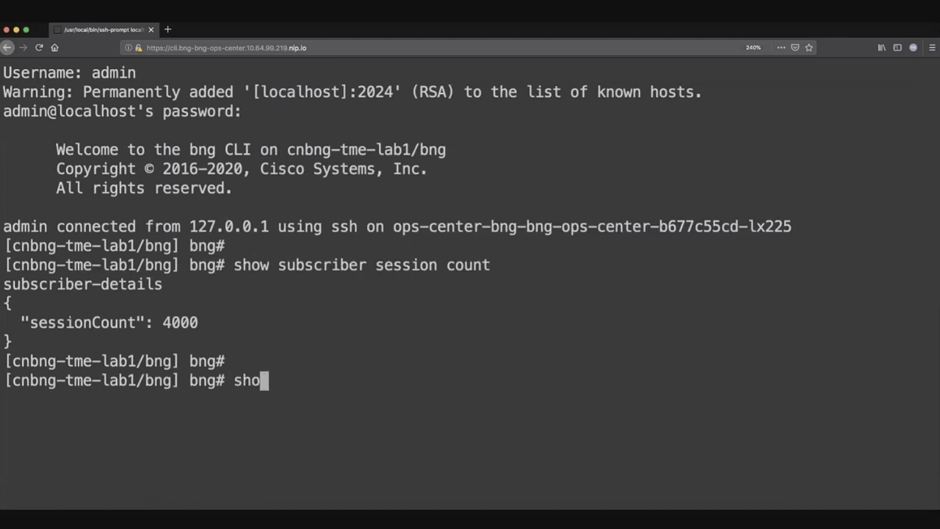
key("BackSpace")
key("BackSpace")
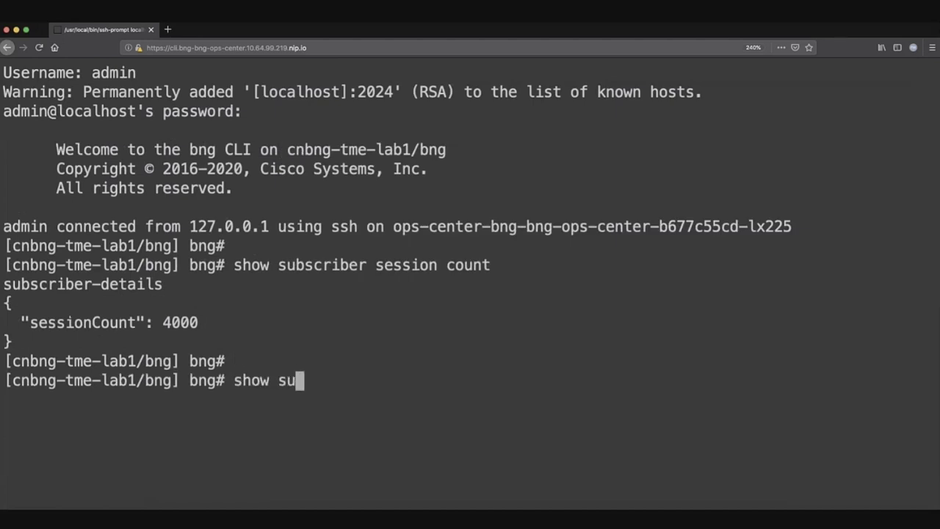
type("bscriber session f")
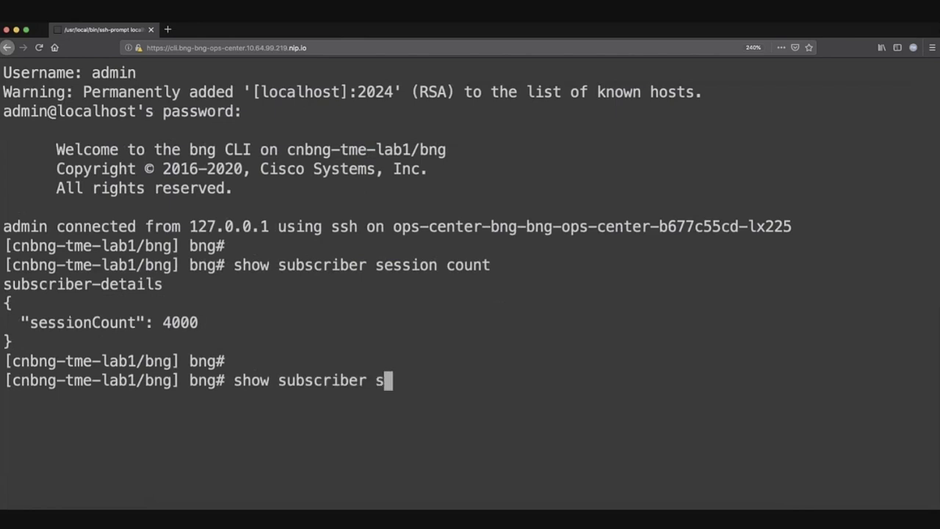
type("ilter ")
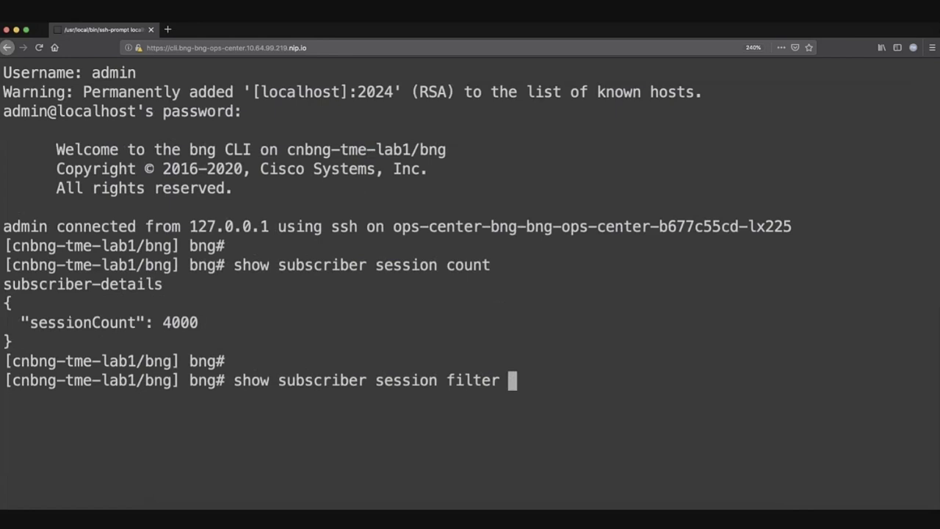
type("{ mac")
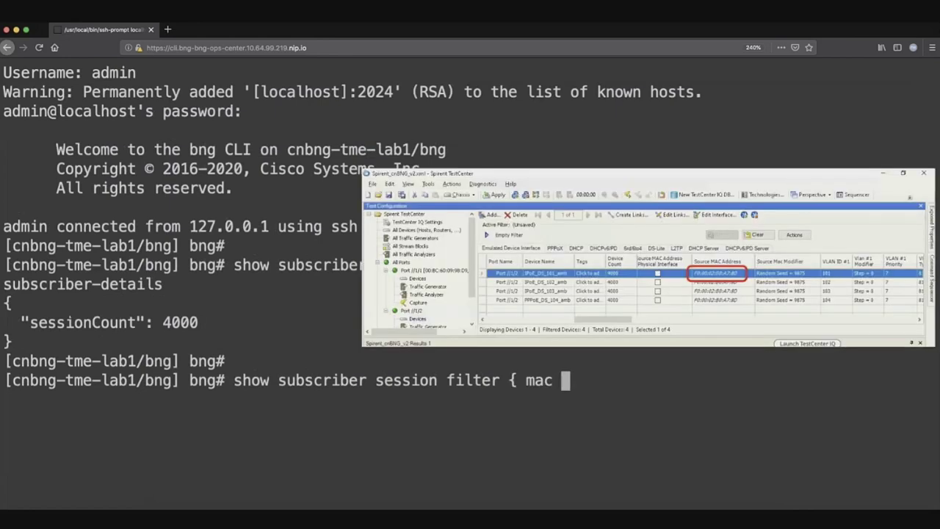
type("f000")
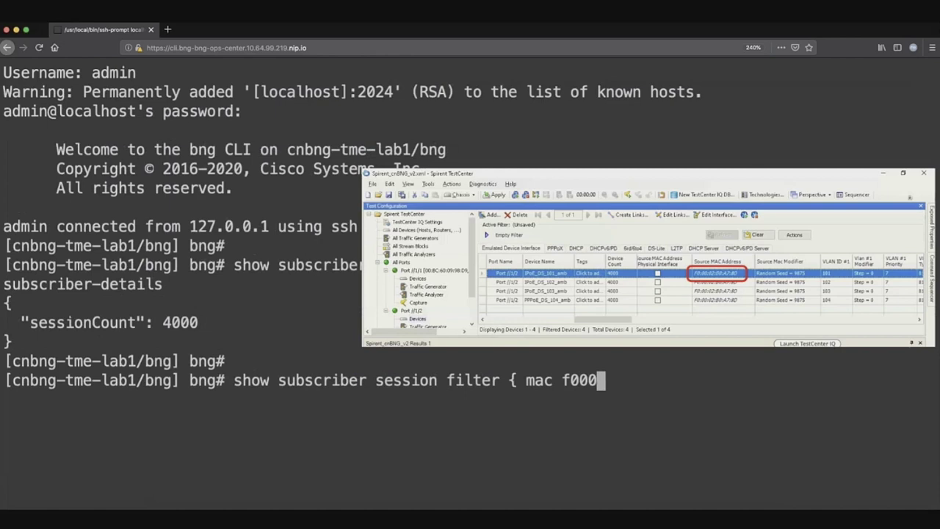
type(".02")
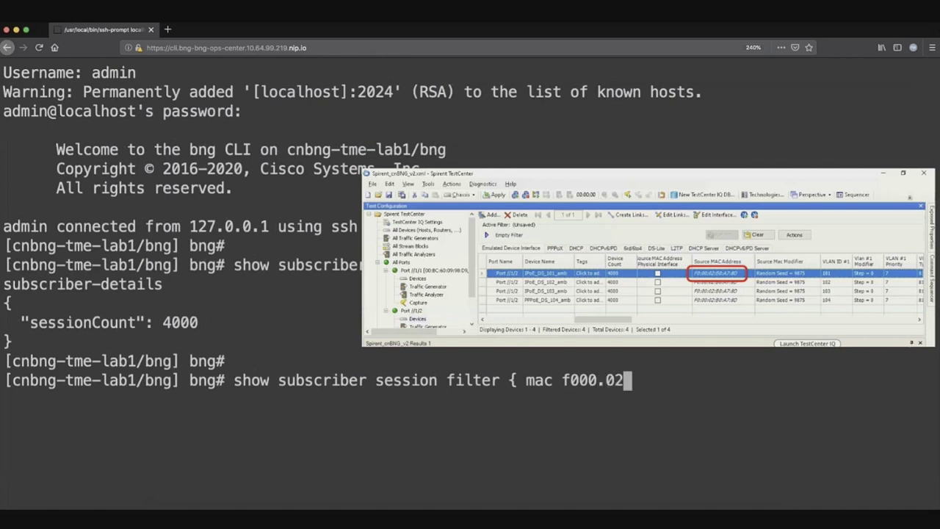
type("b")
type("0.")
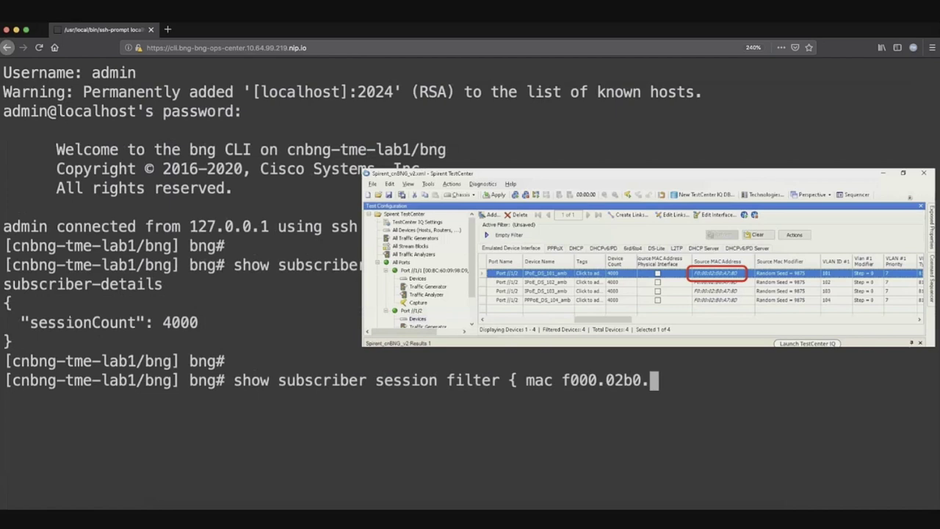
type("a78")
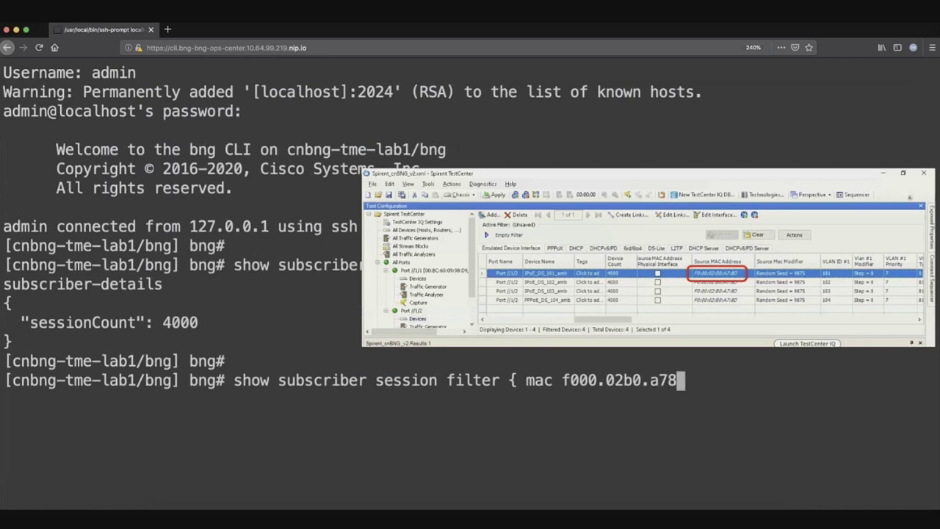
type("d")
type(" } ")
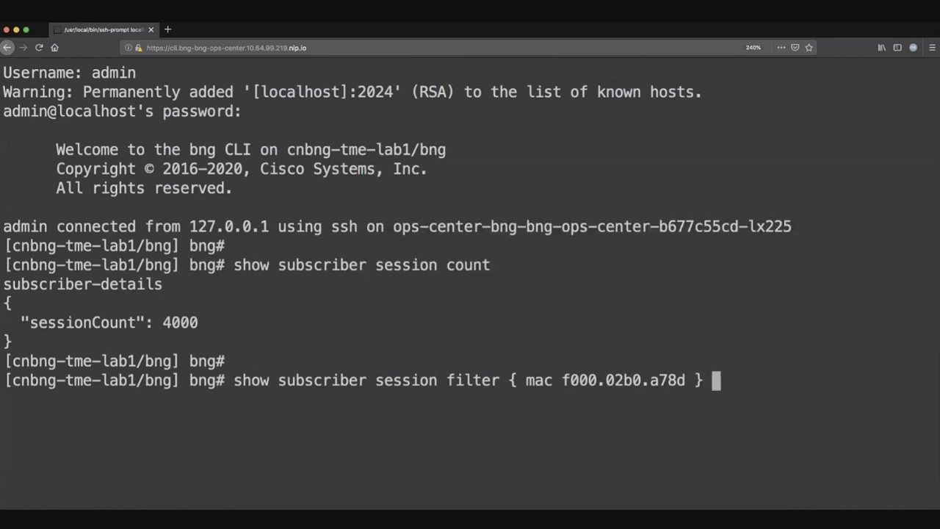
type("detail")
key("Return")
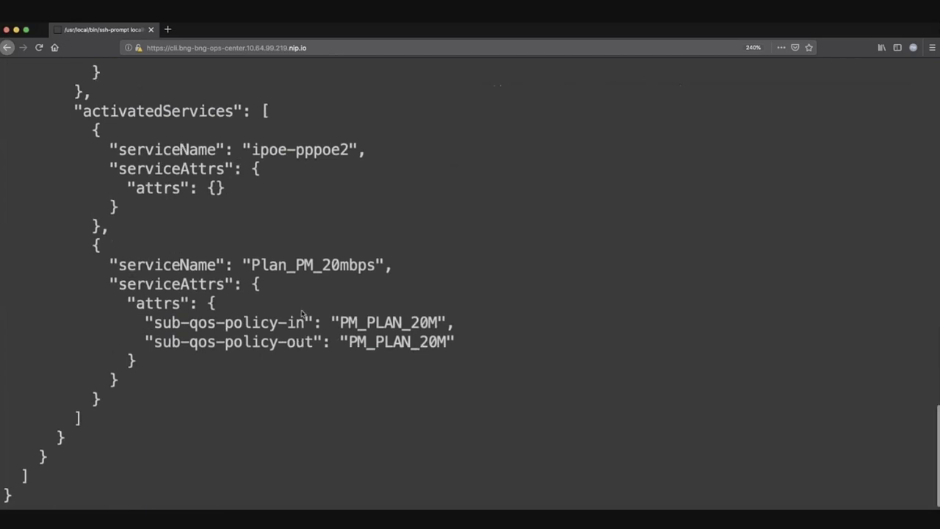
scroll(301, 315, "up", 10)
scroll(301, 314, "up", 12)
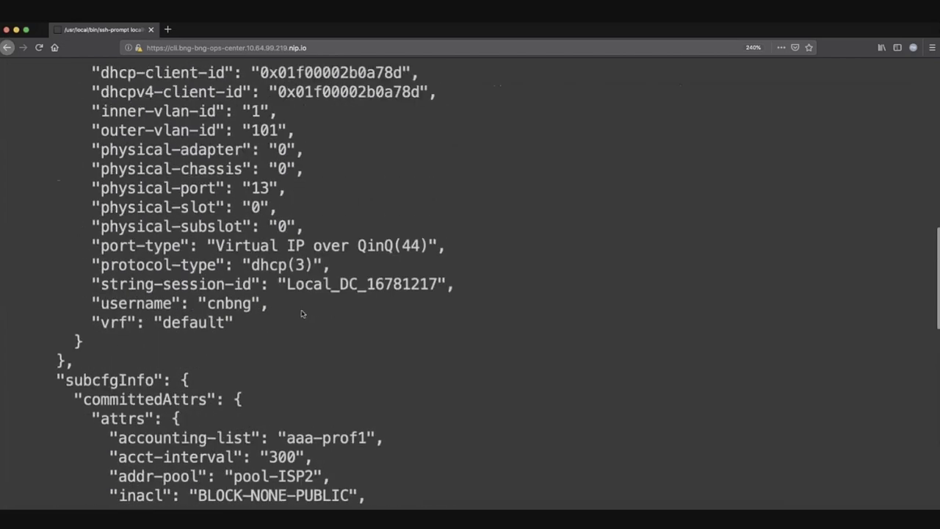
scroll(301, 314, "up", 1)
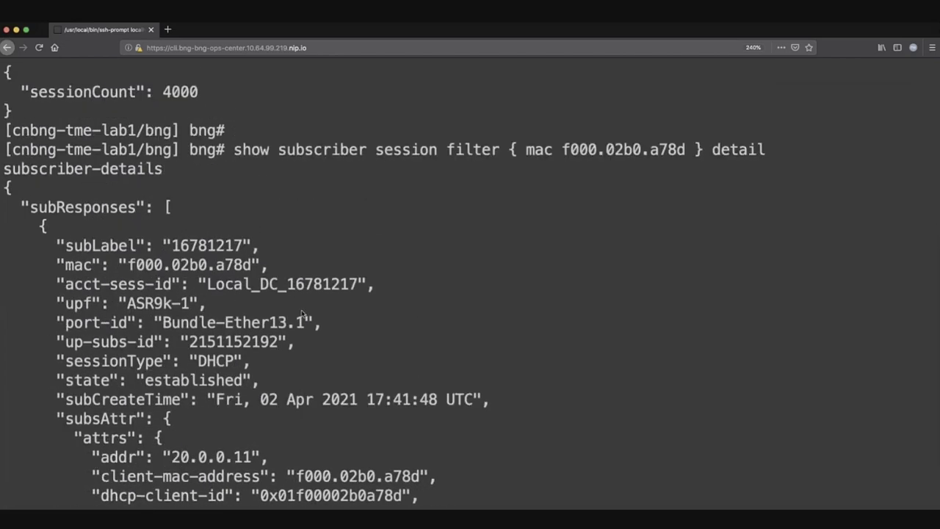
scroll(302, 314, "down", 1)
scroll(302, 314, "down", 1)
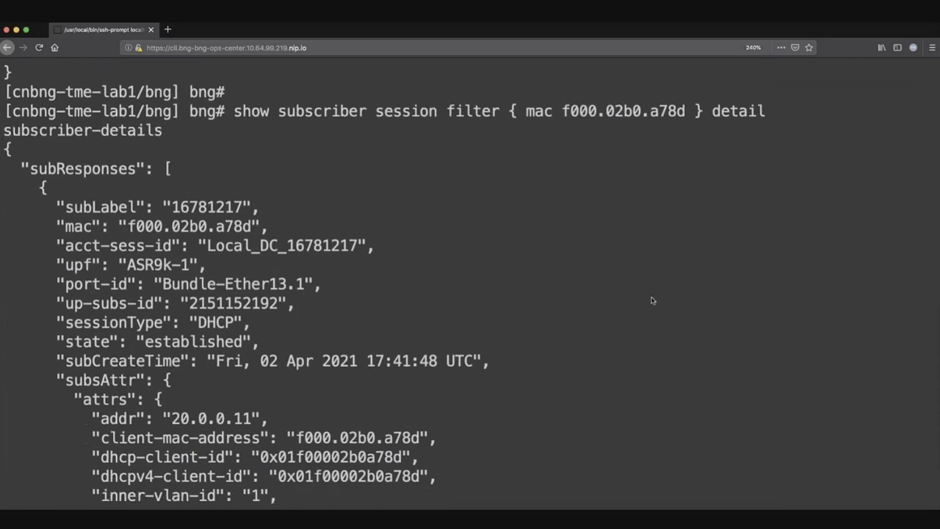
left_click_drag(57, 227, 263, 232)
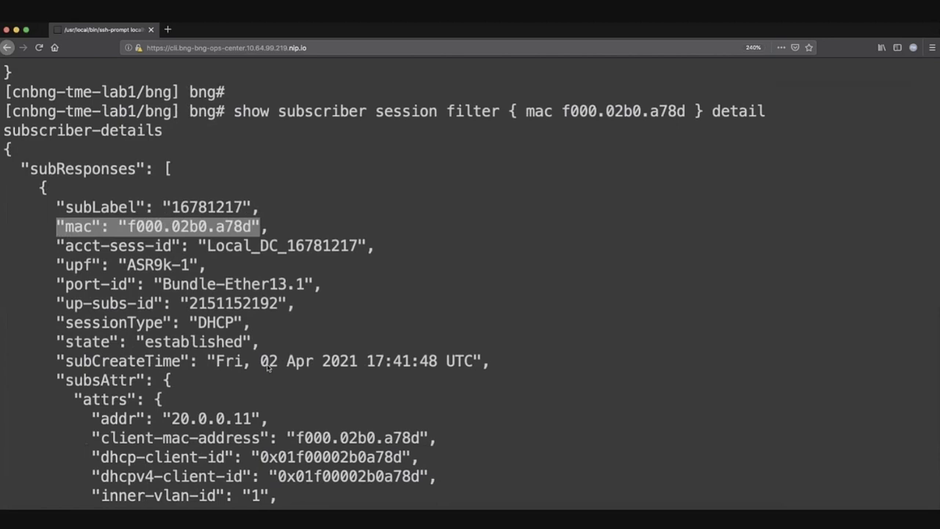
scroll(269, 368, "down", 3)
left_click_drag(93, 360, 264, 367)
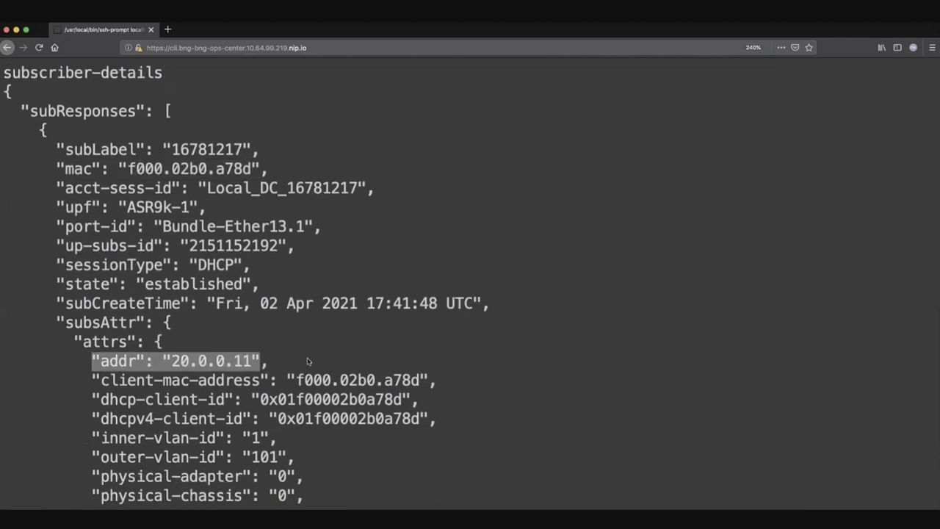
scroll(308, 360, "down", 5)
scroll(308, 360, "down", 15)
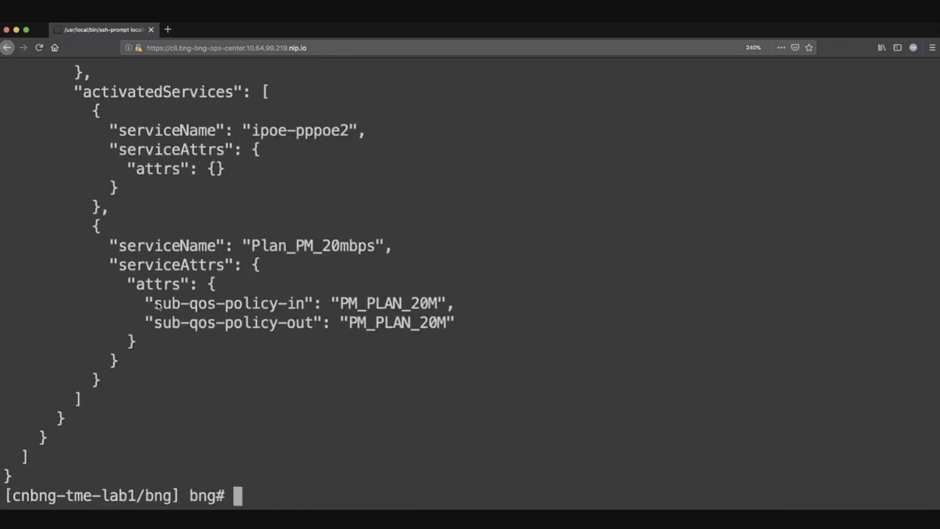
left_click_drag(110, 250, 392, 254)
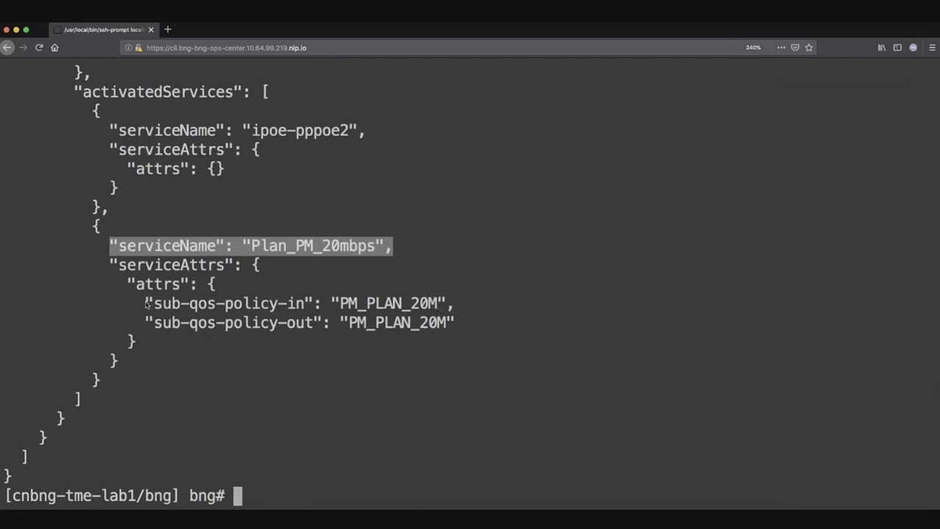
left_click_drag(146, 303, 460, 315)
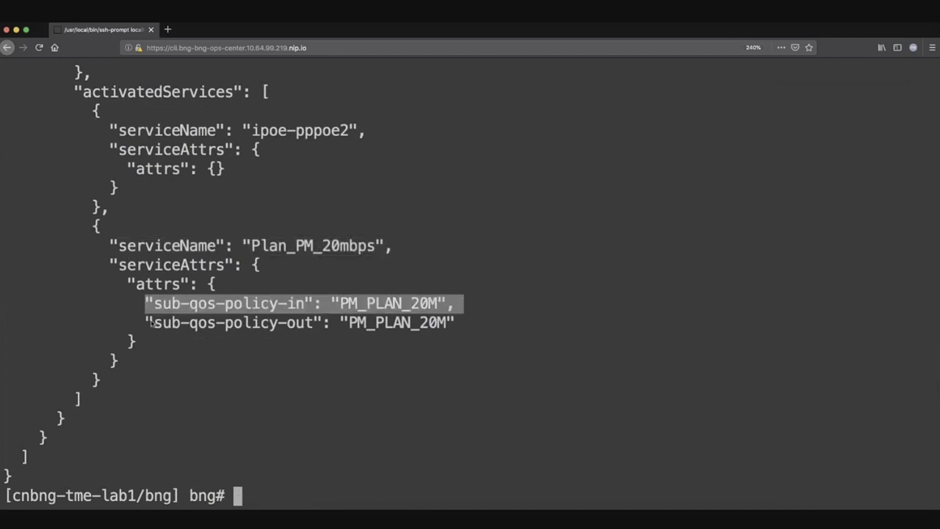
left_click_drag(147, 323, 463, 327)
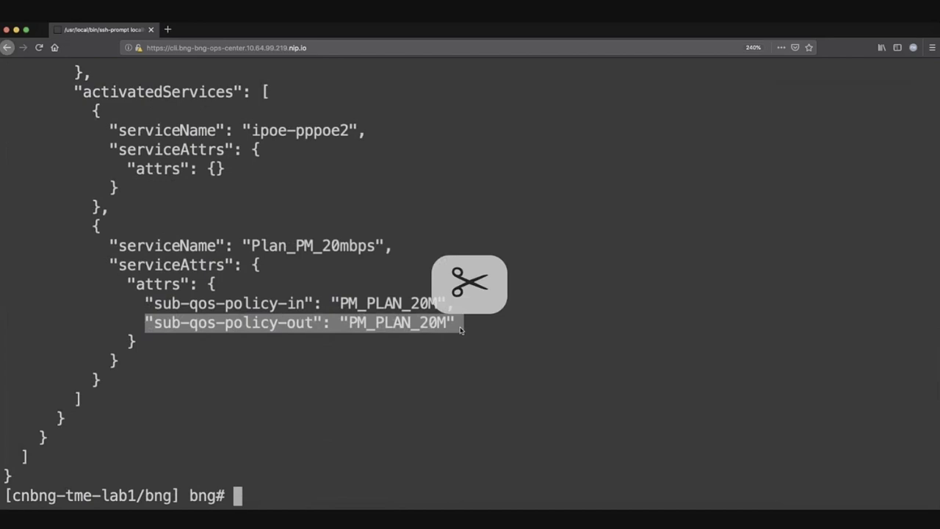
left_click(327, 368)
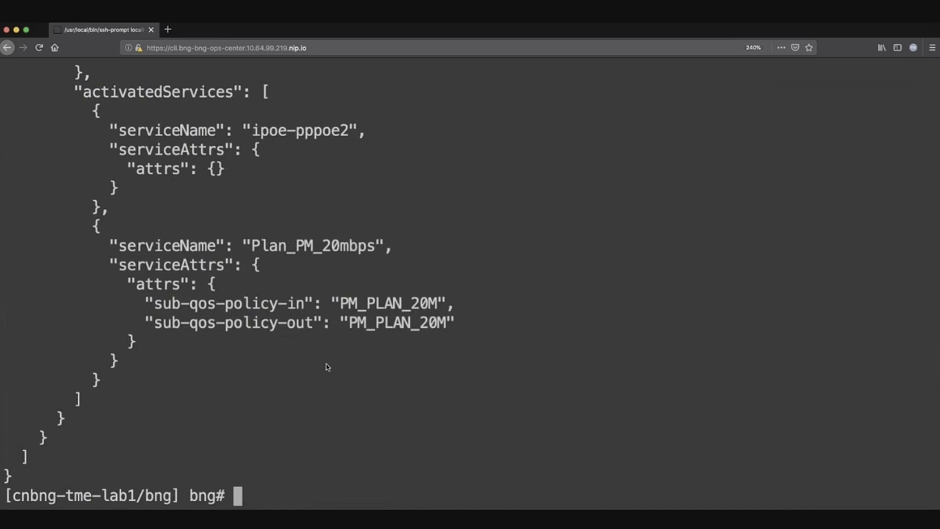
Run 'show ipam' to view pool utilisation, including the pool-static1 entry.
type("show ipam")
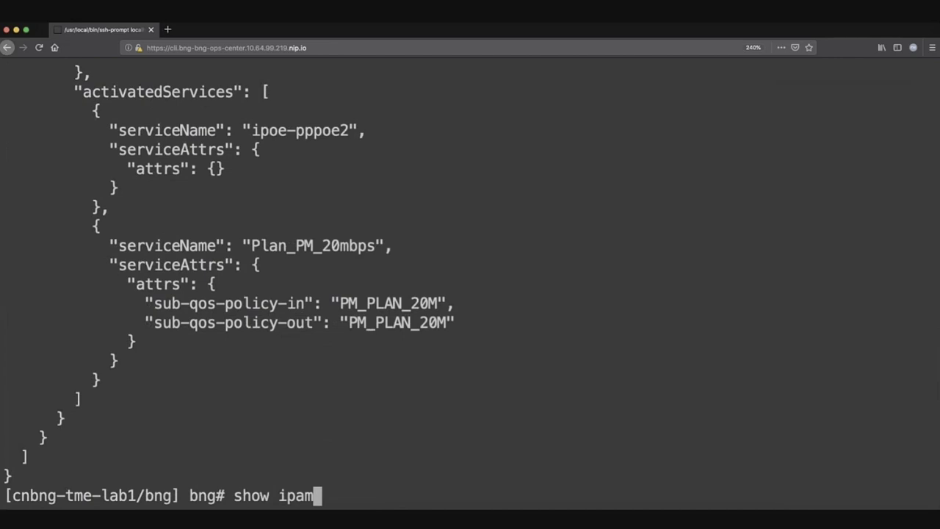
key("Return")
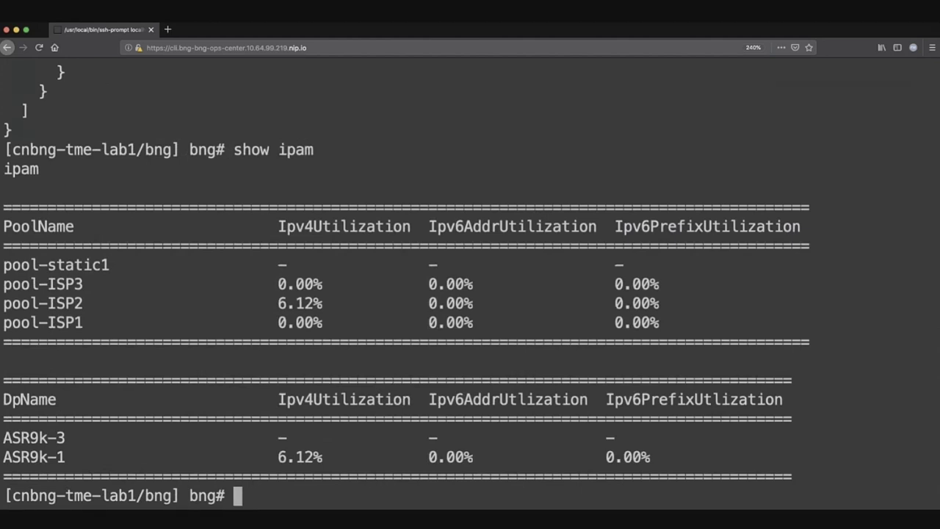
left_click_drag(4, 271, 115, 267)
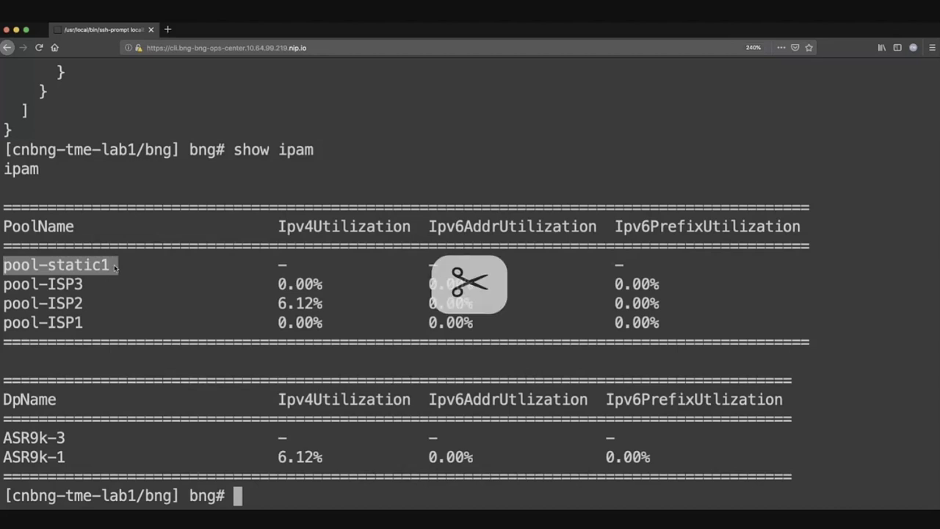
left_click(154, 300)
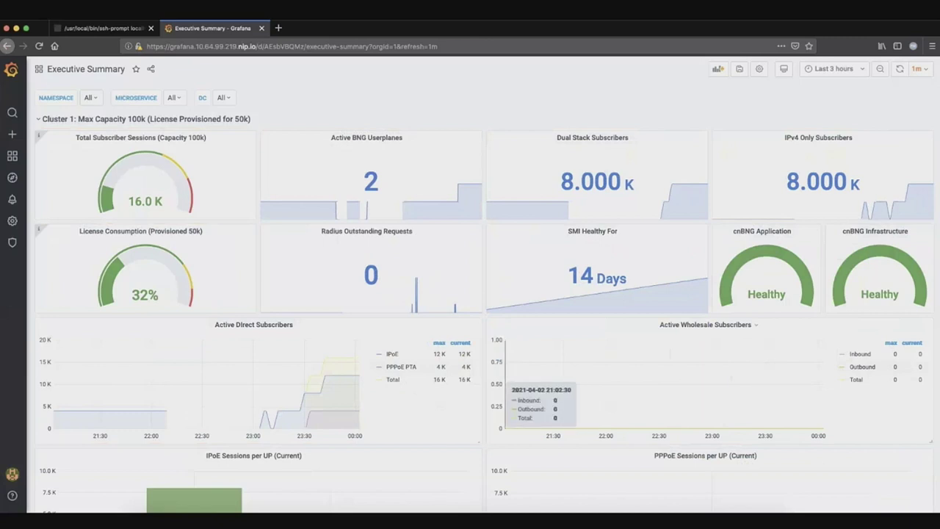
scroll(487, 297, "down", 5)
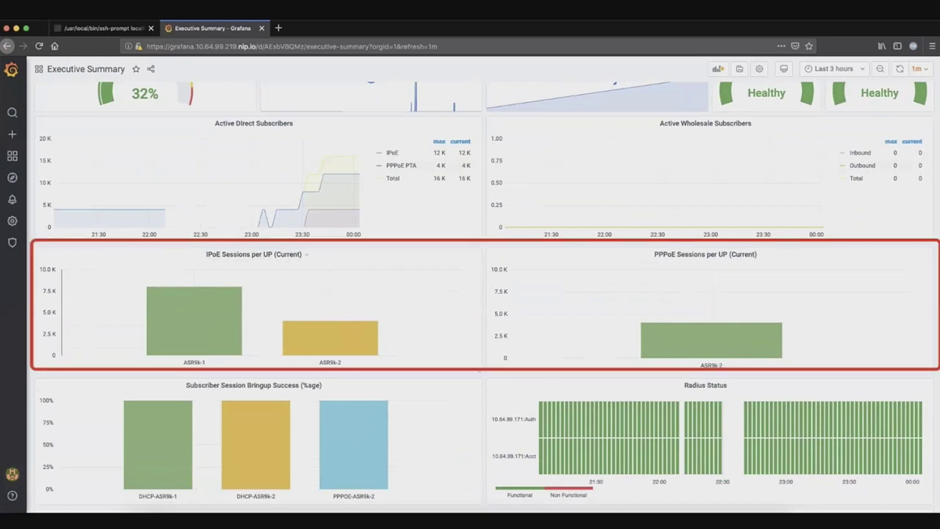
Check ASR9k-1 in IPoE Sessions per UP, then scroll down to the bringup and Radius panels.
mouse_move(151, 327)
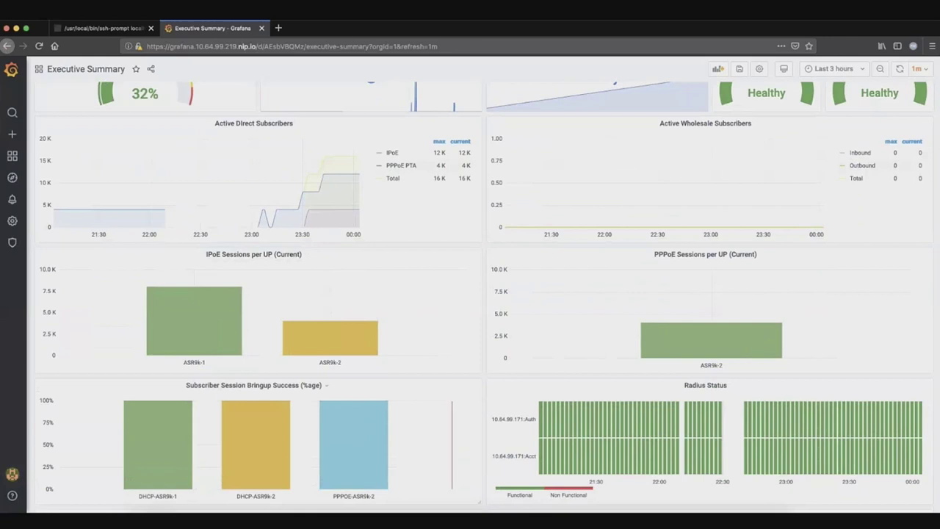
scroll(452, 367, "down", 2)
scroll(452, 294, "down", 2)
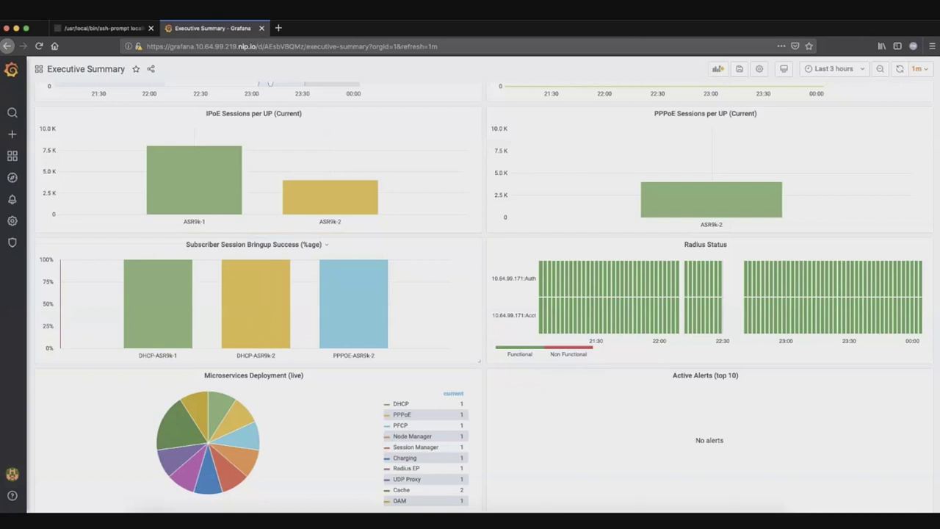
mouse_move(805, 279)
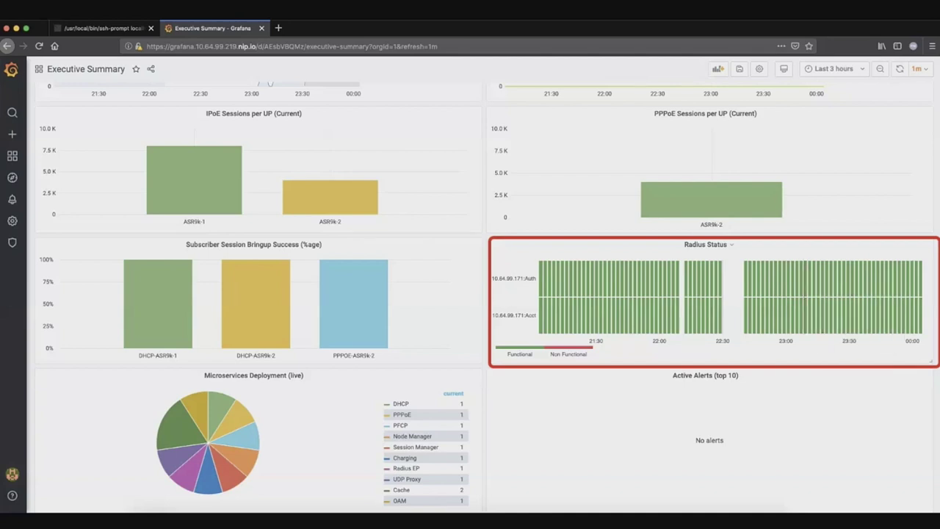
mouse_move(806, 316)
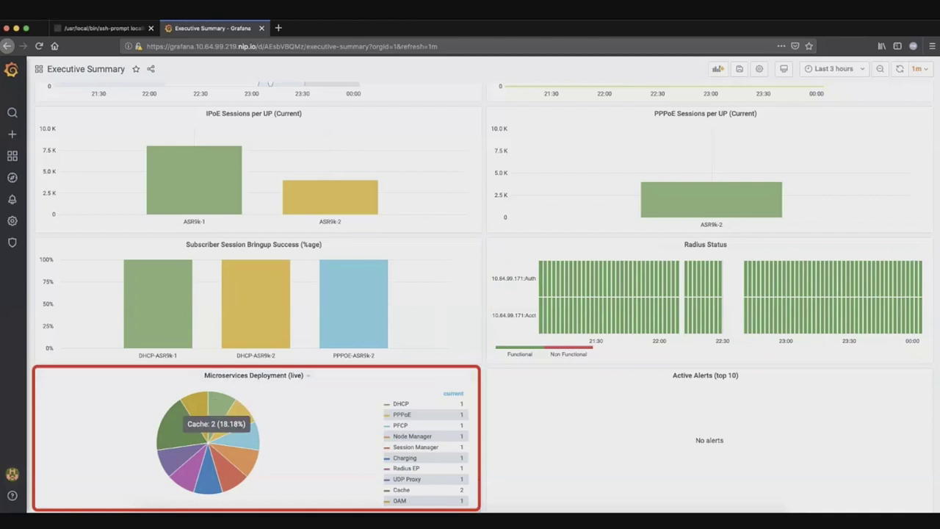
Inspect the Microservices Deployment pie chart, then scroll back up to the subscriber charts.
mouse_move(253, 435)
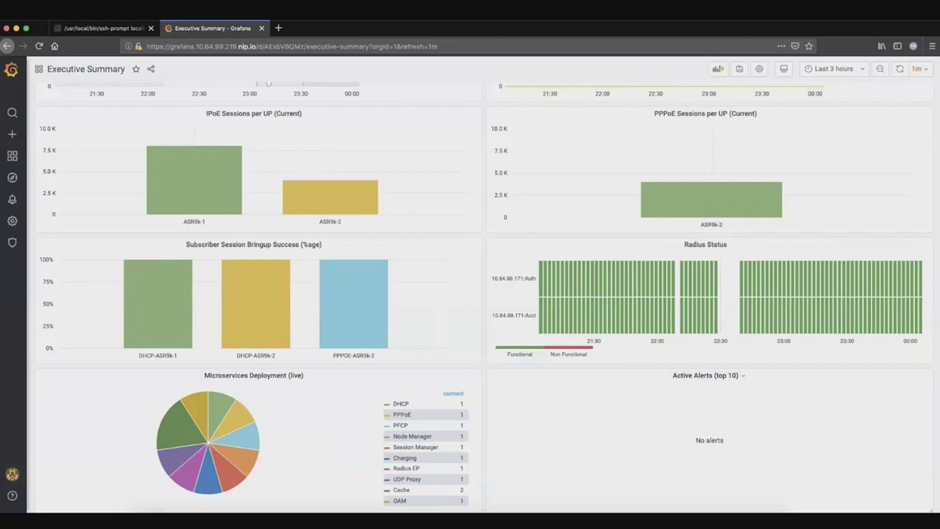
scroll(593, 409, "up", 4)
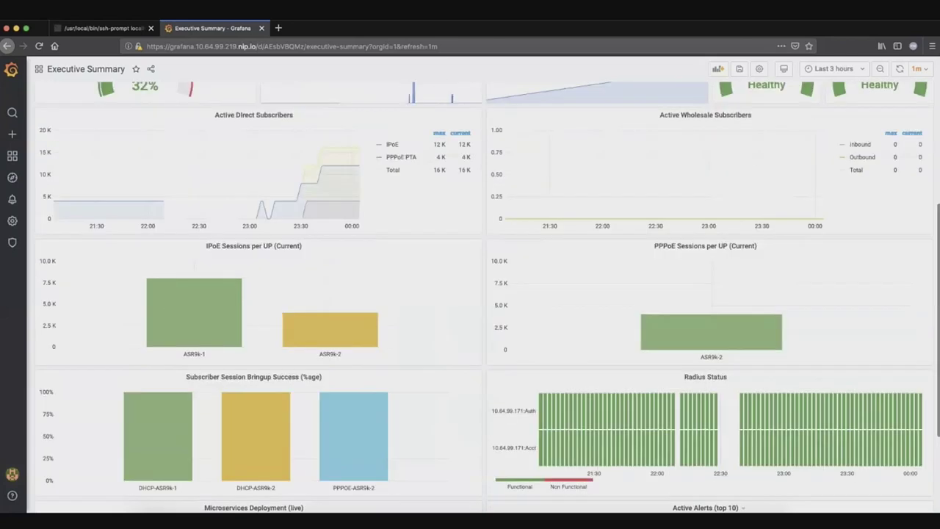